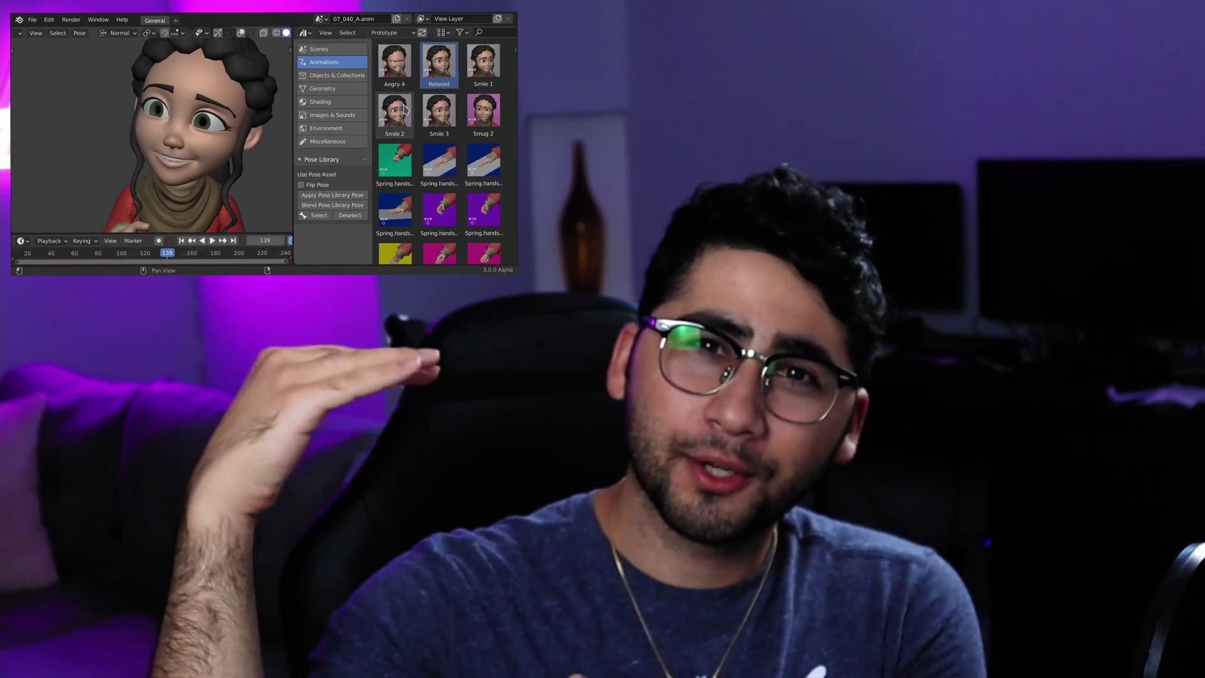
Apply the Smile 2 pose from the Asset Browser pose library to the face.
click(405, 108)
click(334, 197)
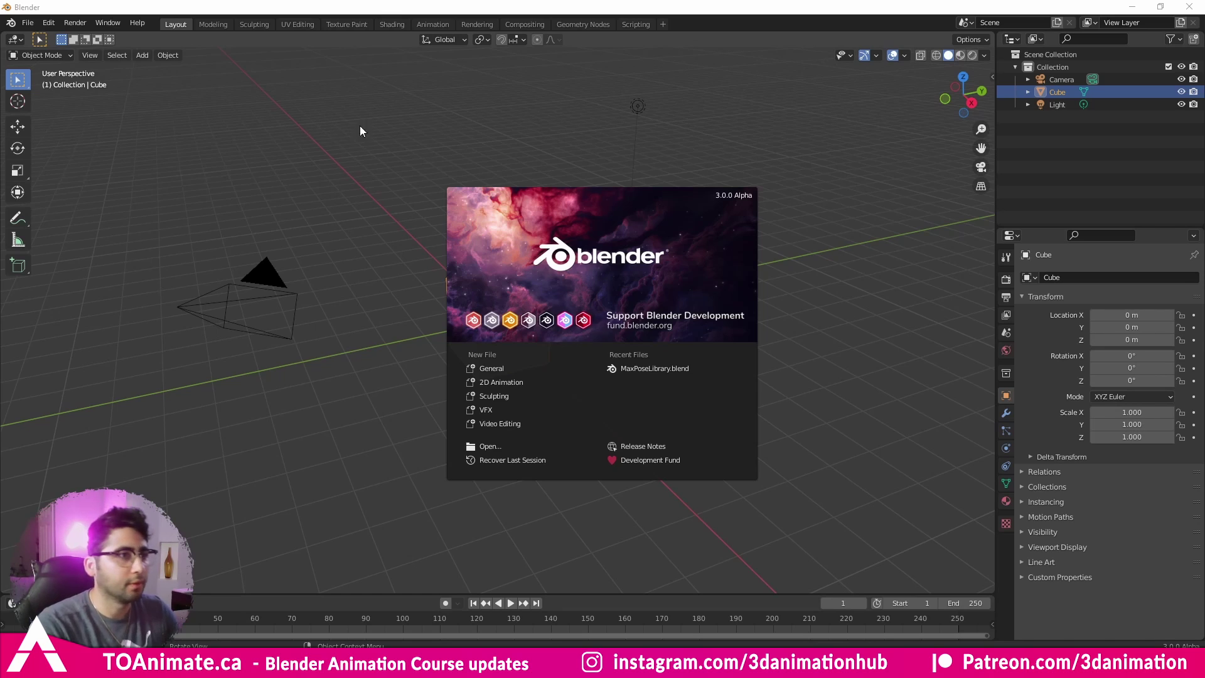
Dismiss the splash screen and delete the default cube.
click(828, 248)
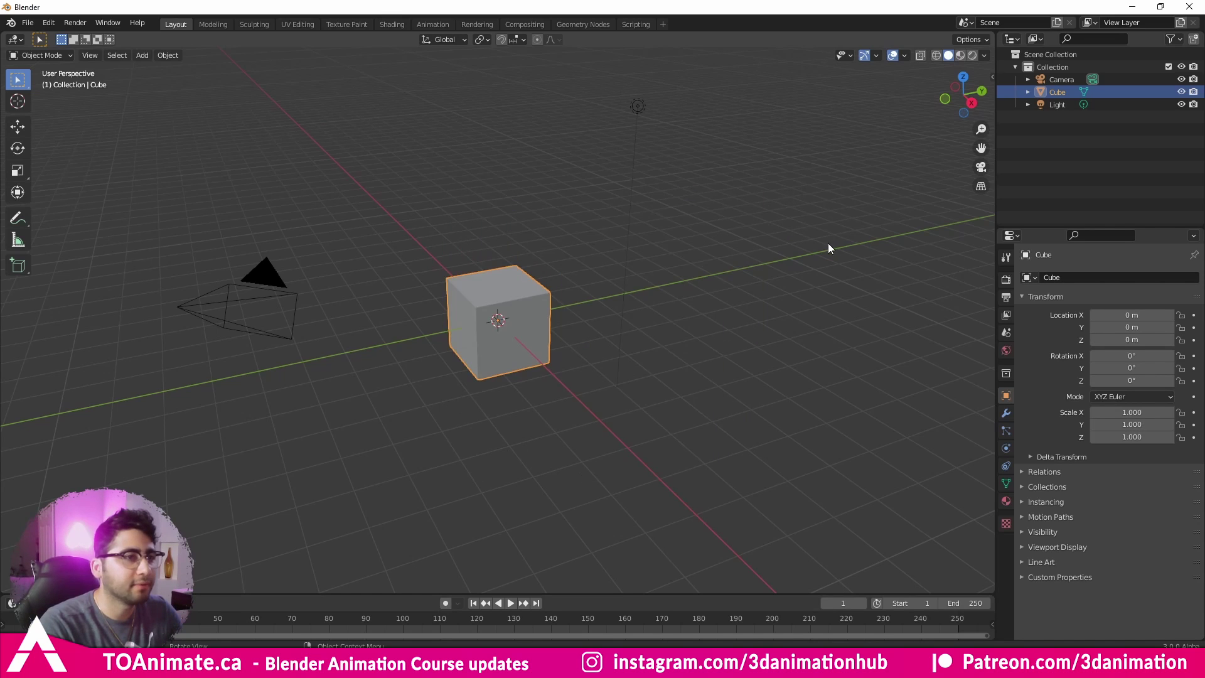
click(595, 295)
click(543, 322)
key(Delete)
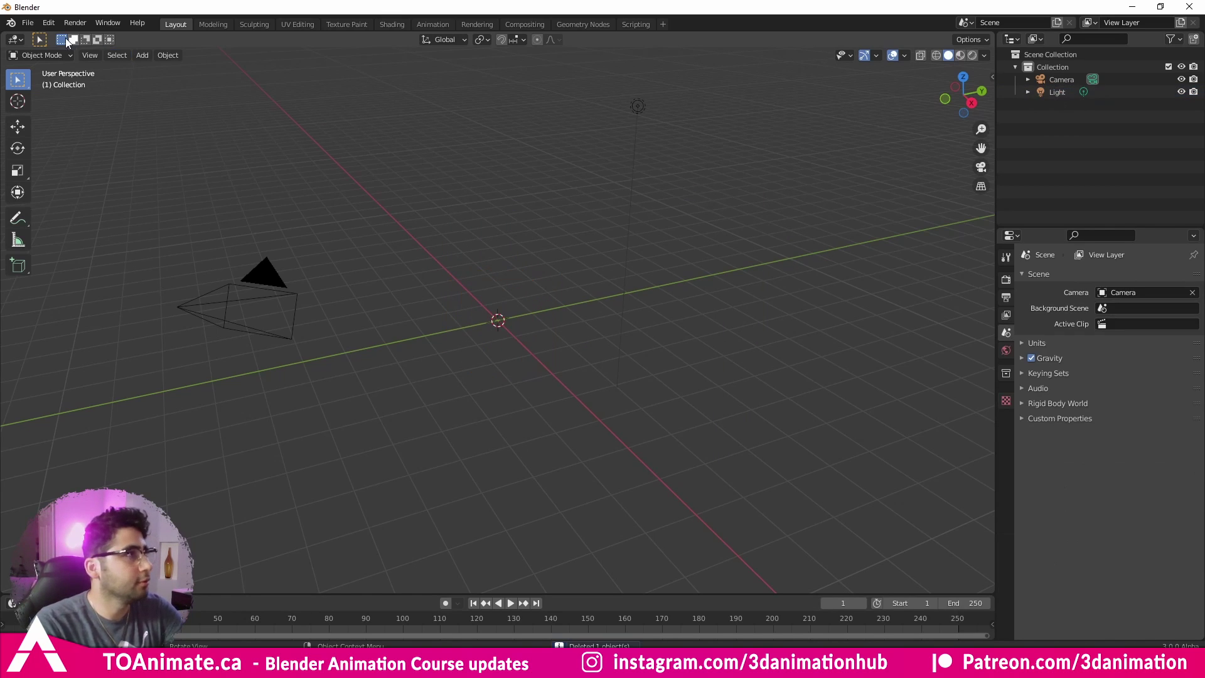
Append the Max rig from MaxsVideo.blend and frame the character in the viewport.
click(29, 24)
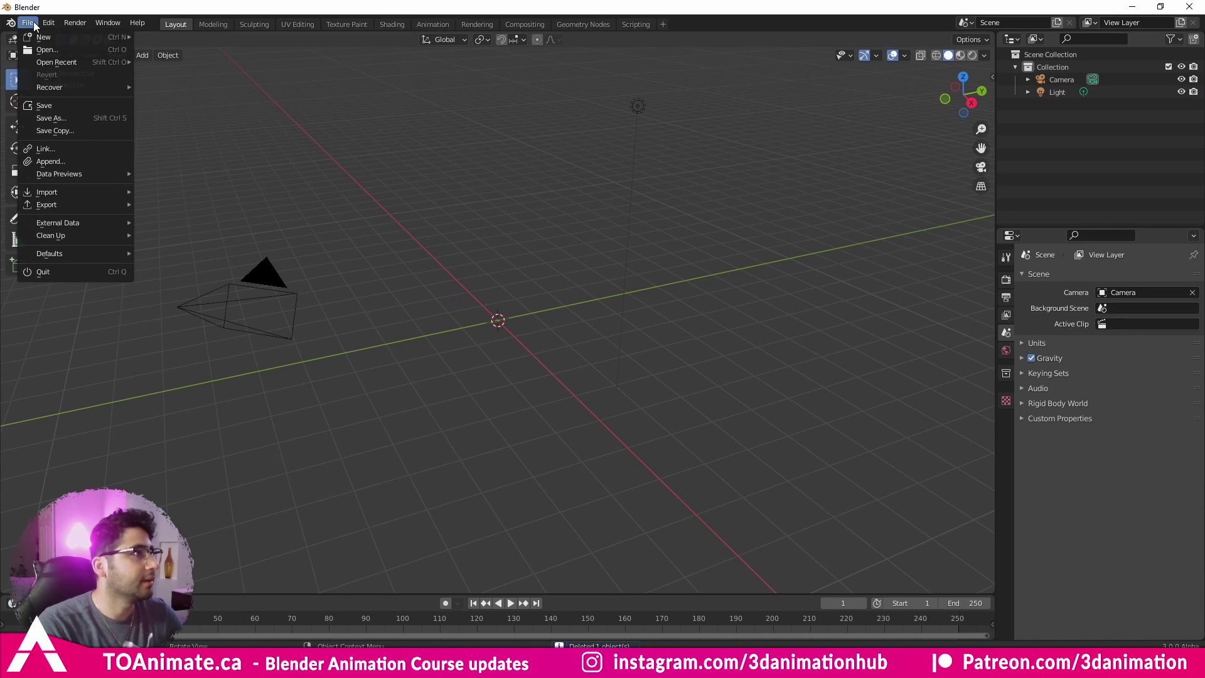
click(71, 161)
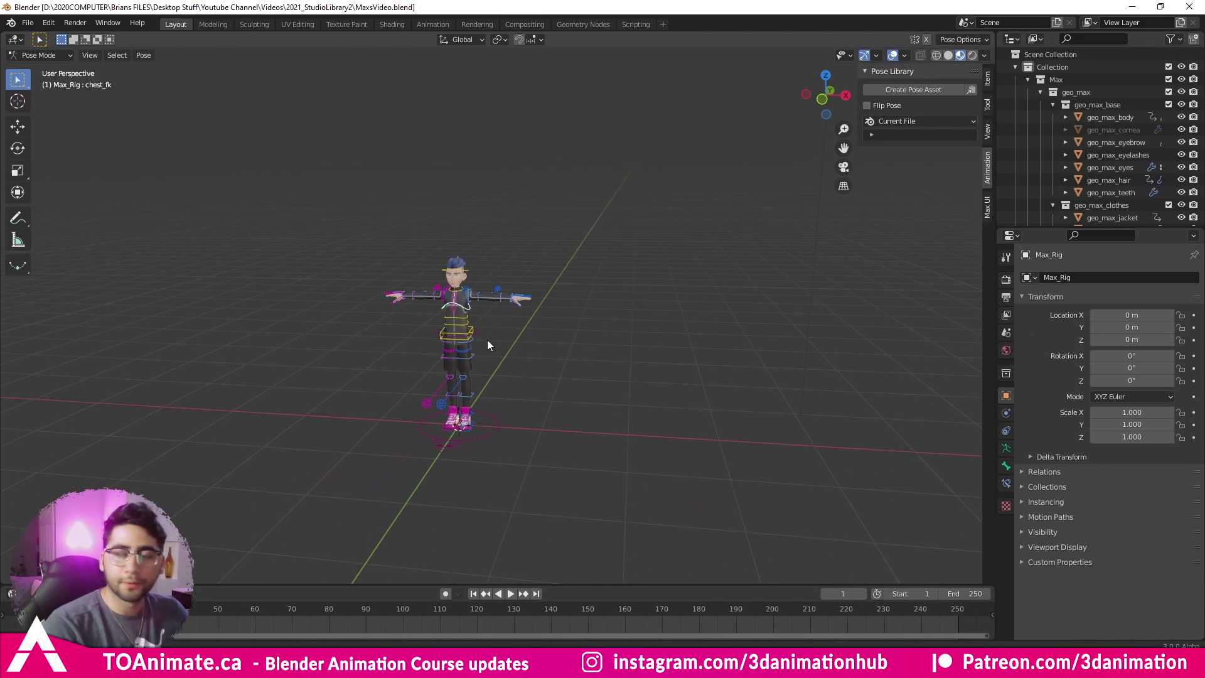
scroll(488, 345, up, 4)
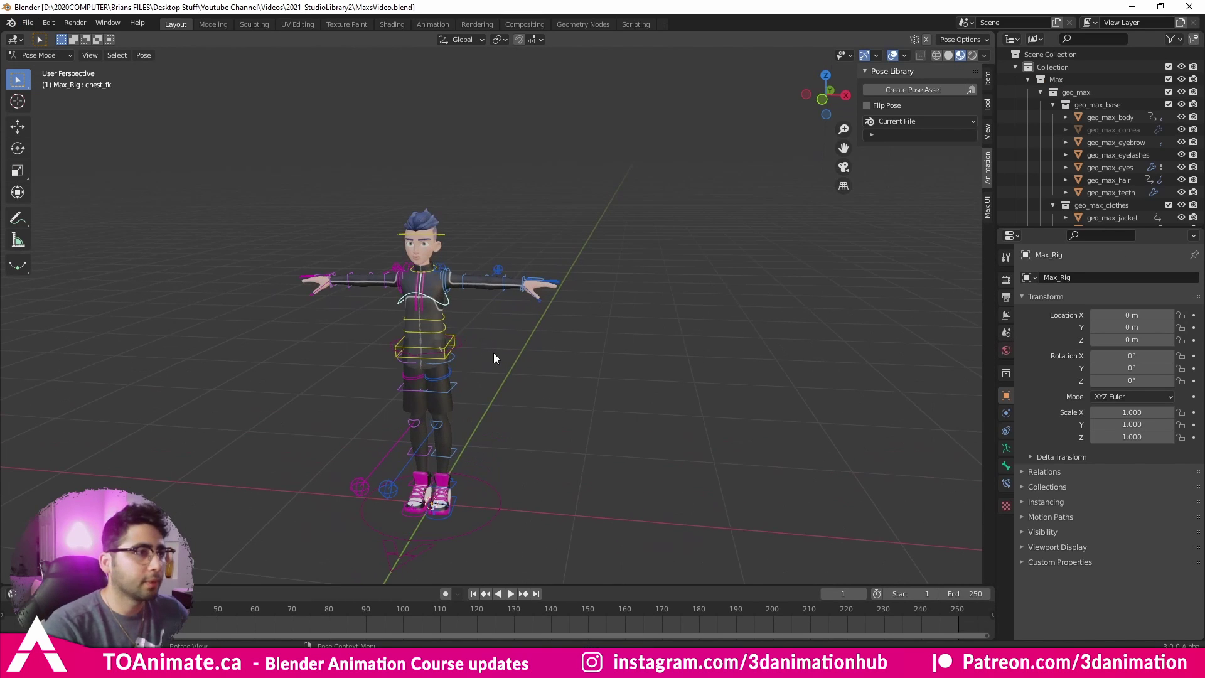
scroll(527, 351, down, 4)
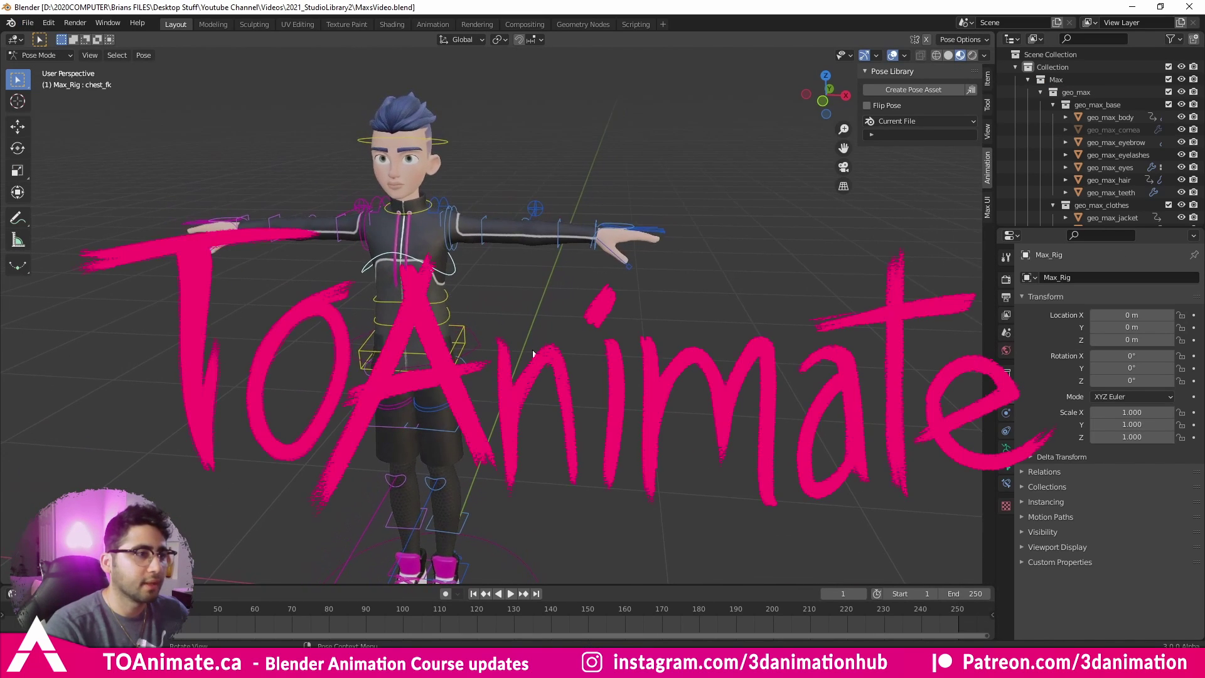
scroll(463, 351, up, 2)
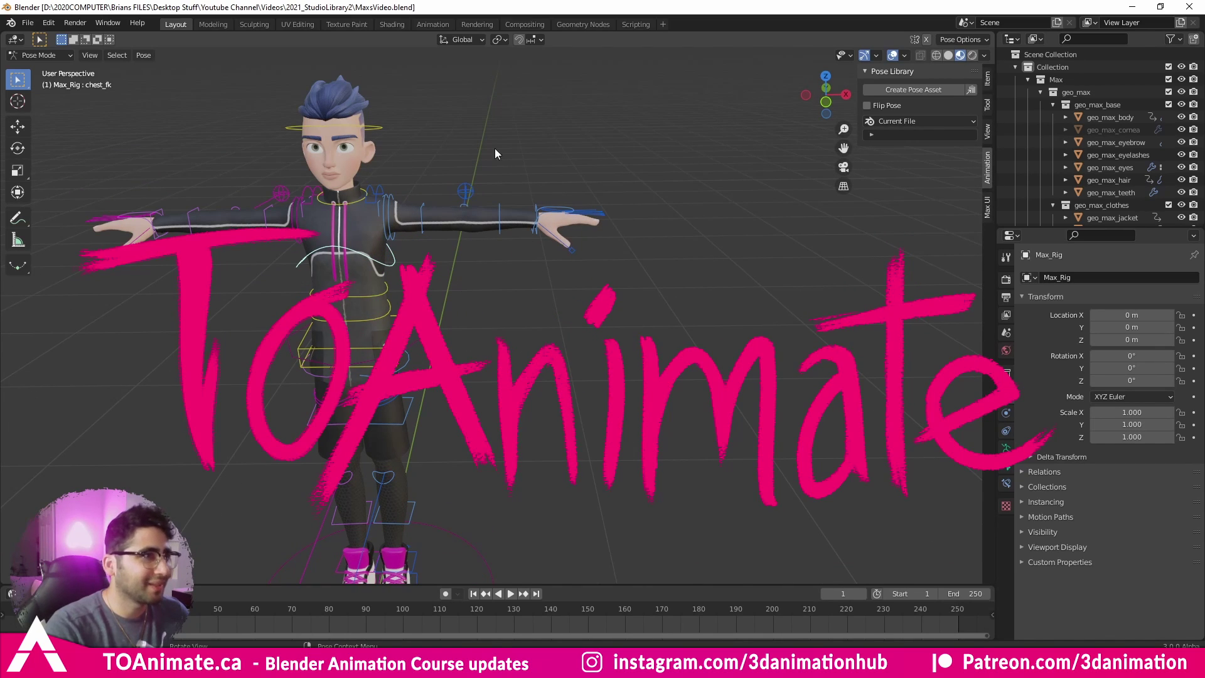
middle_drag(454, 221, 364, 292)
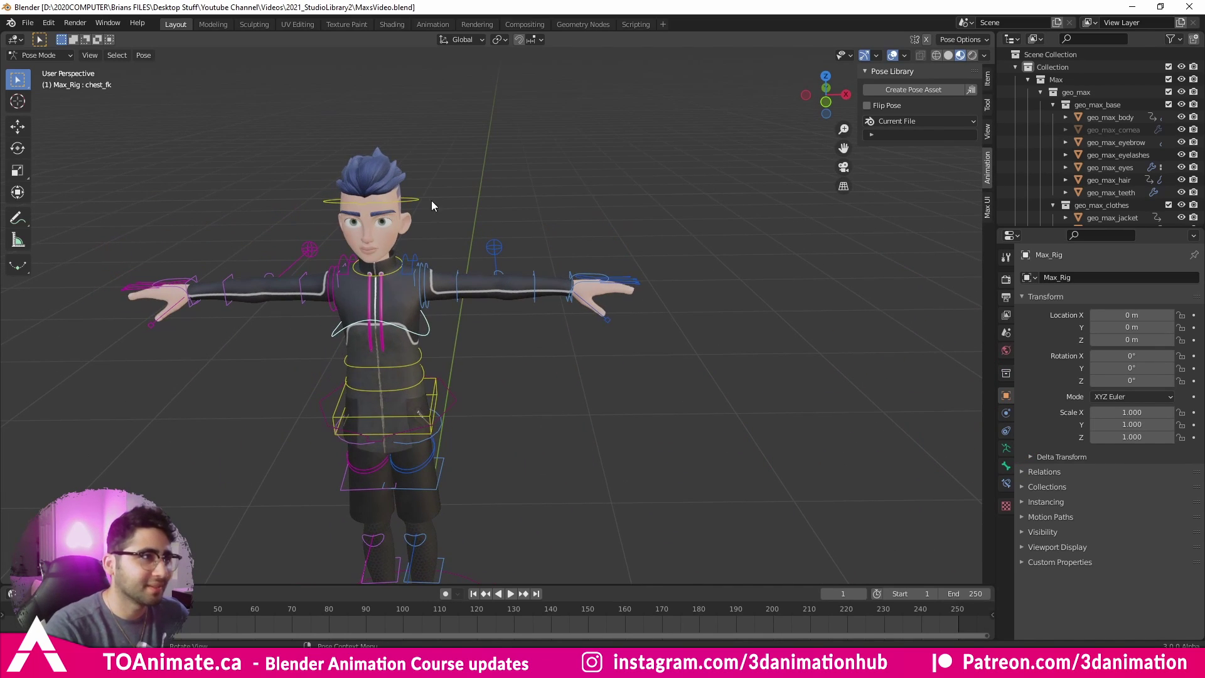
shift+middle_drag(496, 370, 438, 319)
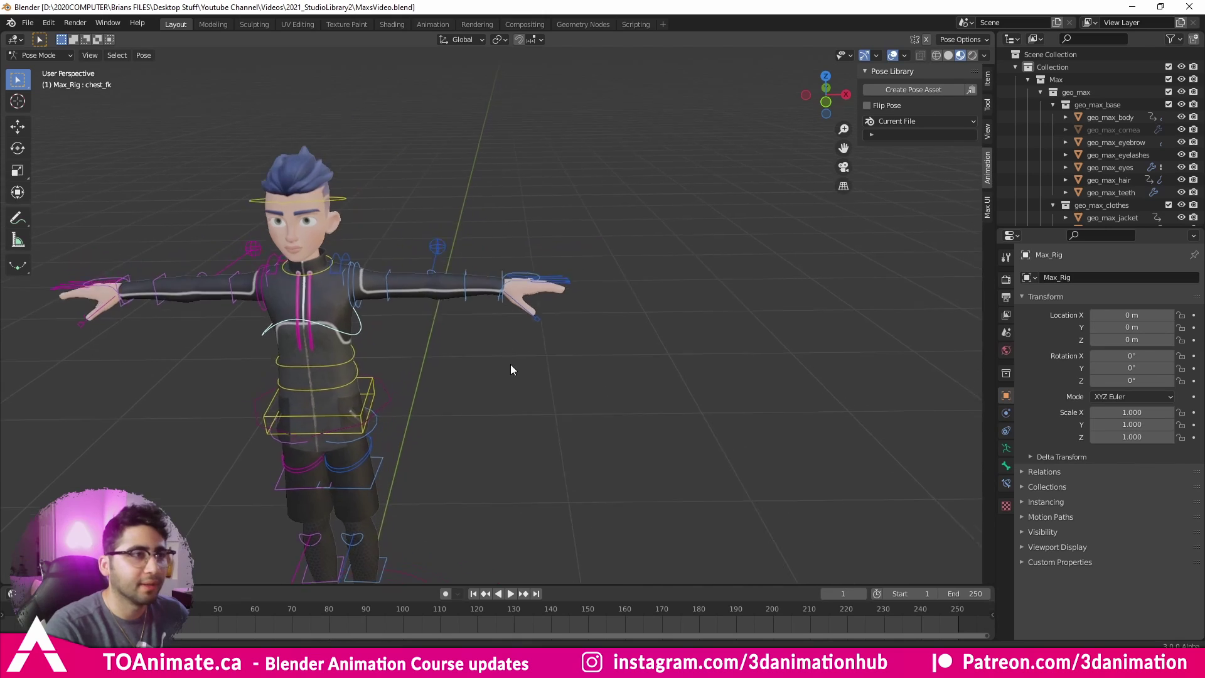
scroll(565, 371, up, 6)
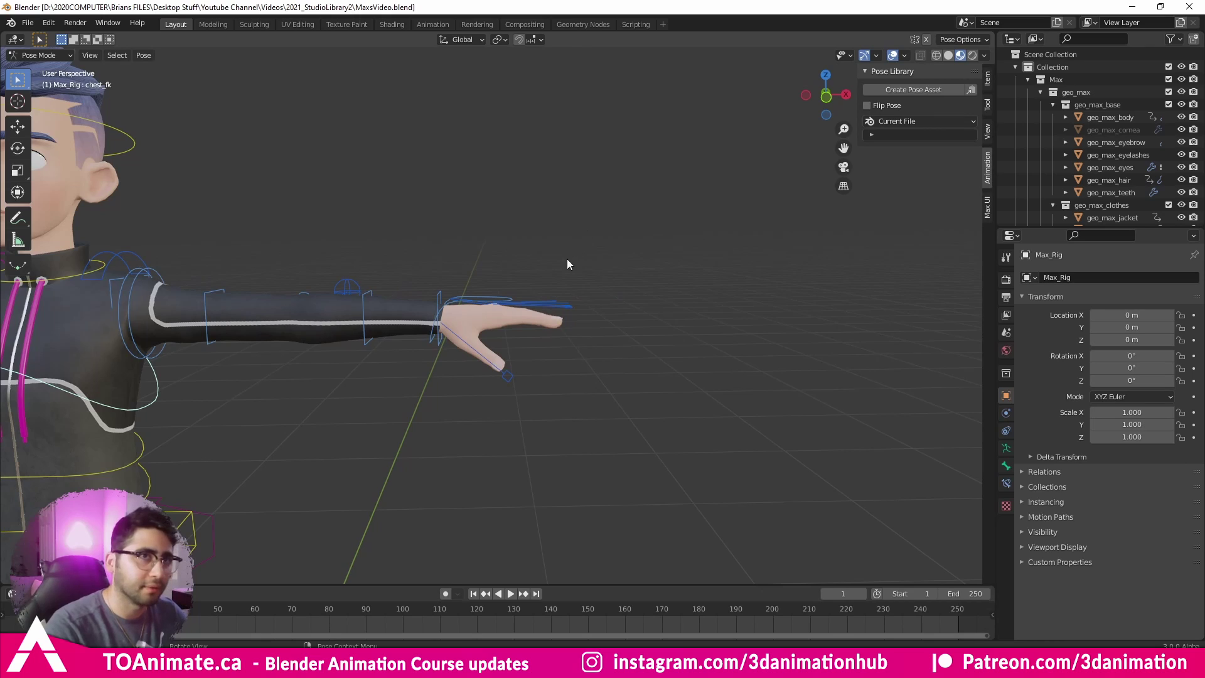
Toggle the rig out of and back into Pose Mode, then frame the right hand up close.
shift+middle_drag(567, 258, 589, 273)
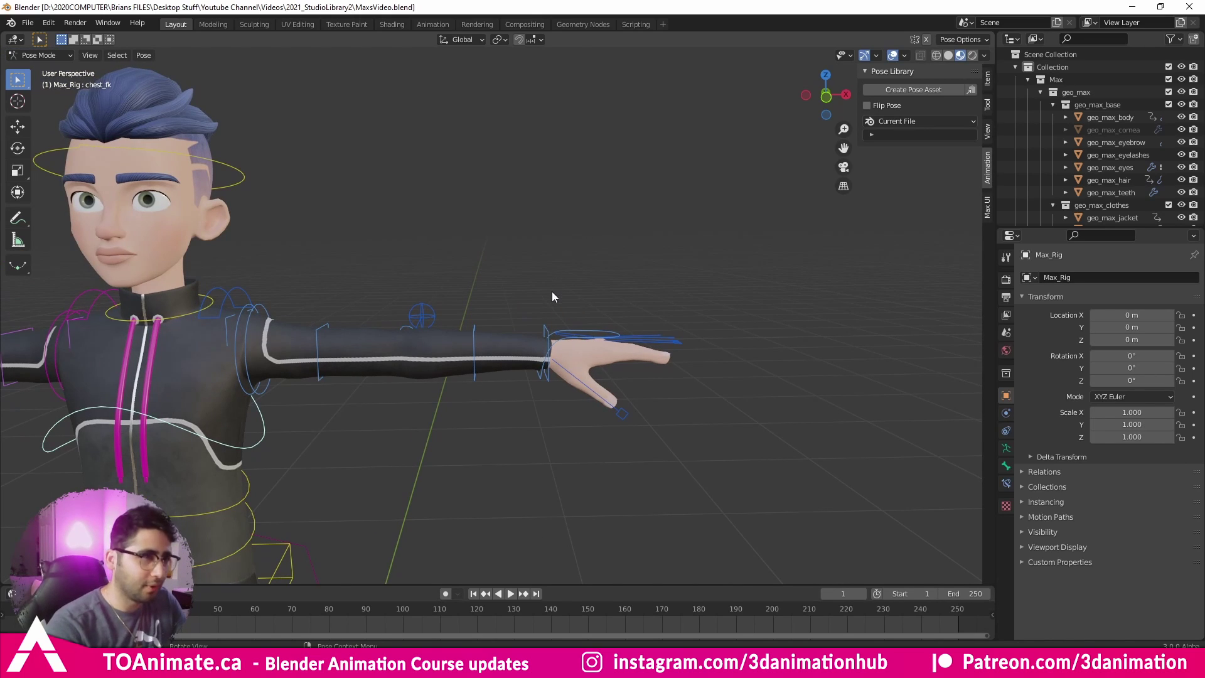
key(ctrl+Tab)
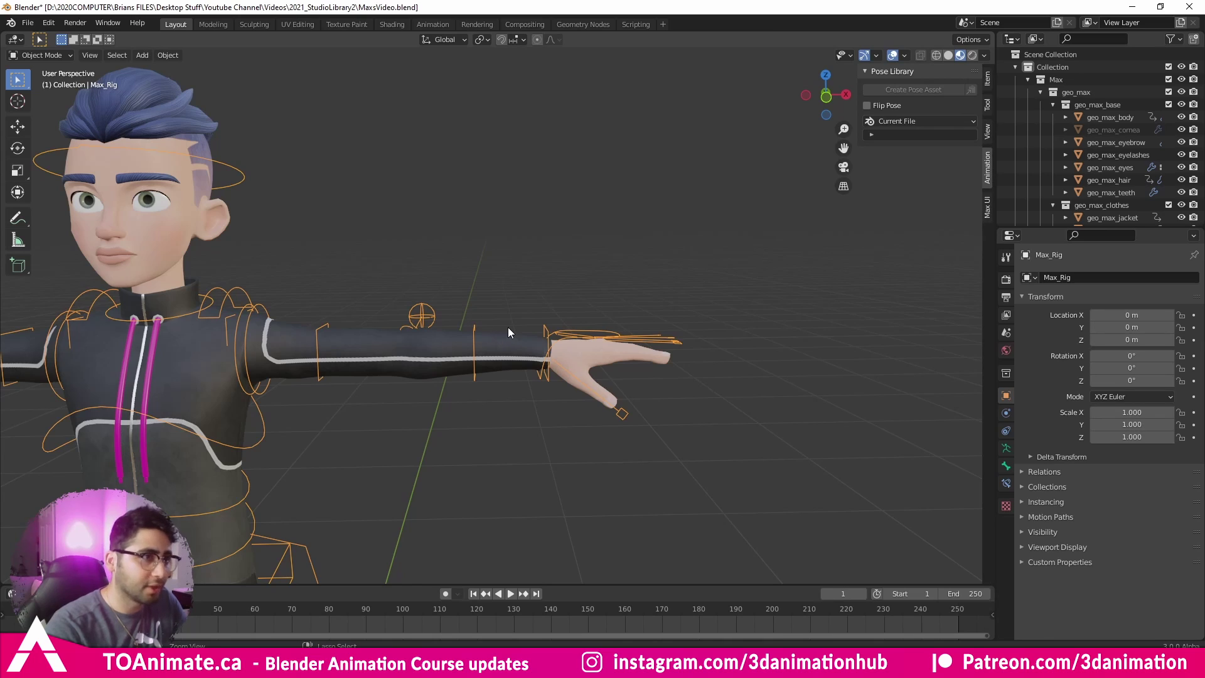
key(ctrl+Tab)
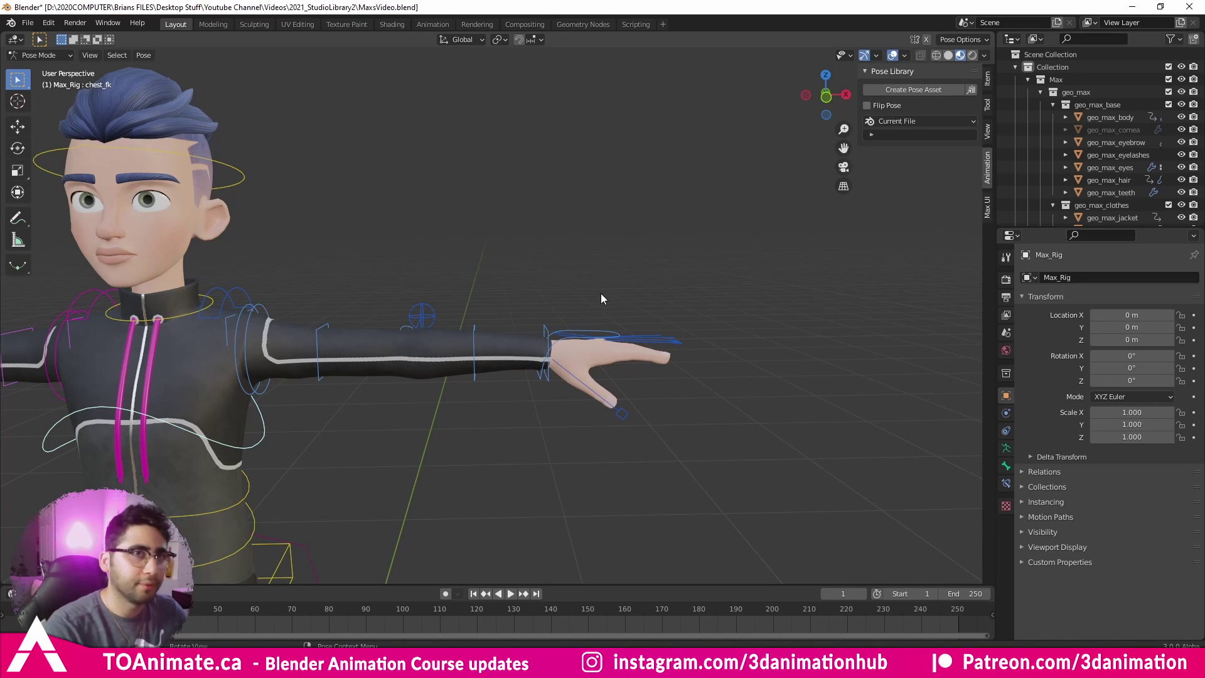
scroll(651, 343, up, 3)
shift+middle_drag(650, 371, 603, 385)
scroll(668, 377, up, 2)
scroll(595, 382, down, 1)
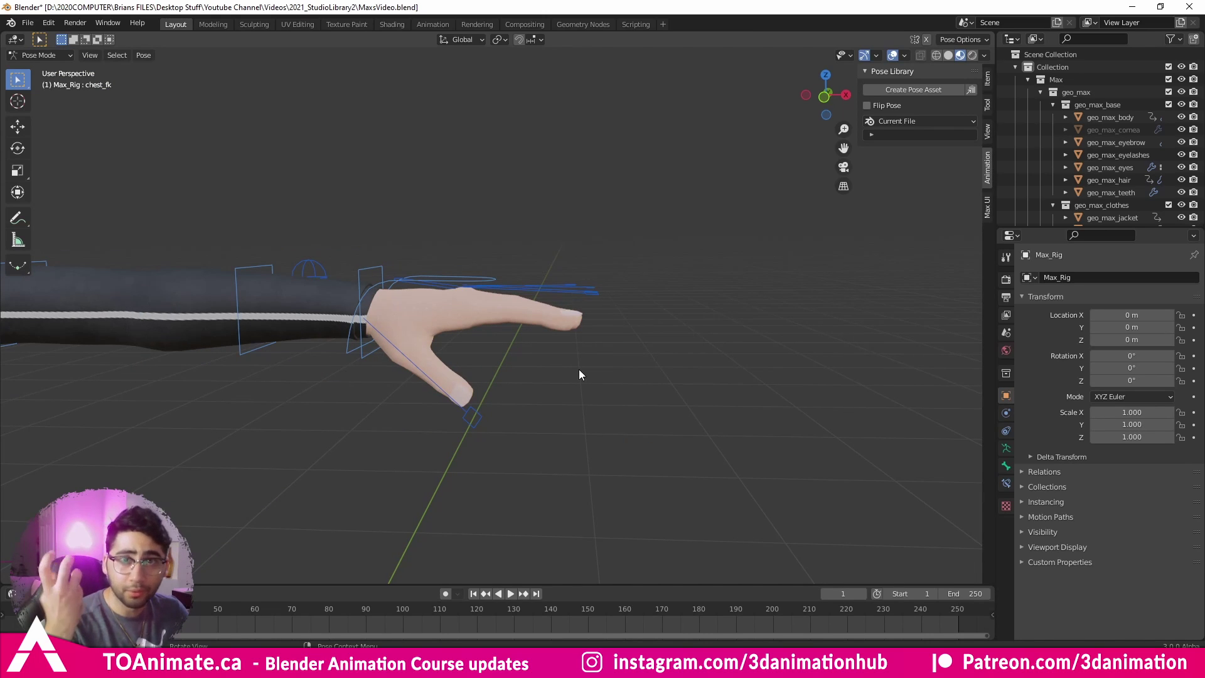
middle_drag(590, 360, 563, 357)
shift+middle_drag(497, 424, 574, 377)
Enable the Fingers (Detail) rig layer in the Max UI tab, then return to the pose library.
click(987, 207)
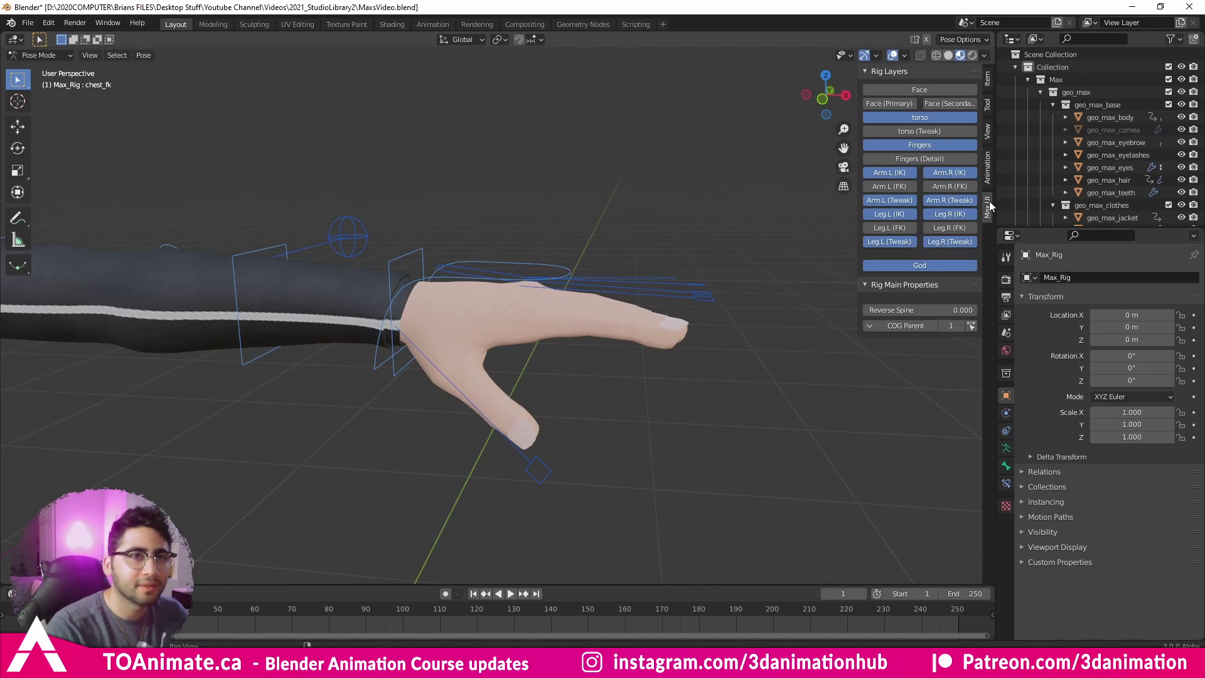
click(935, 158)
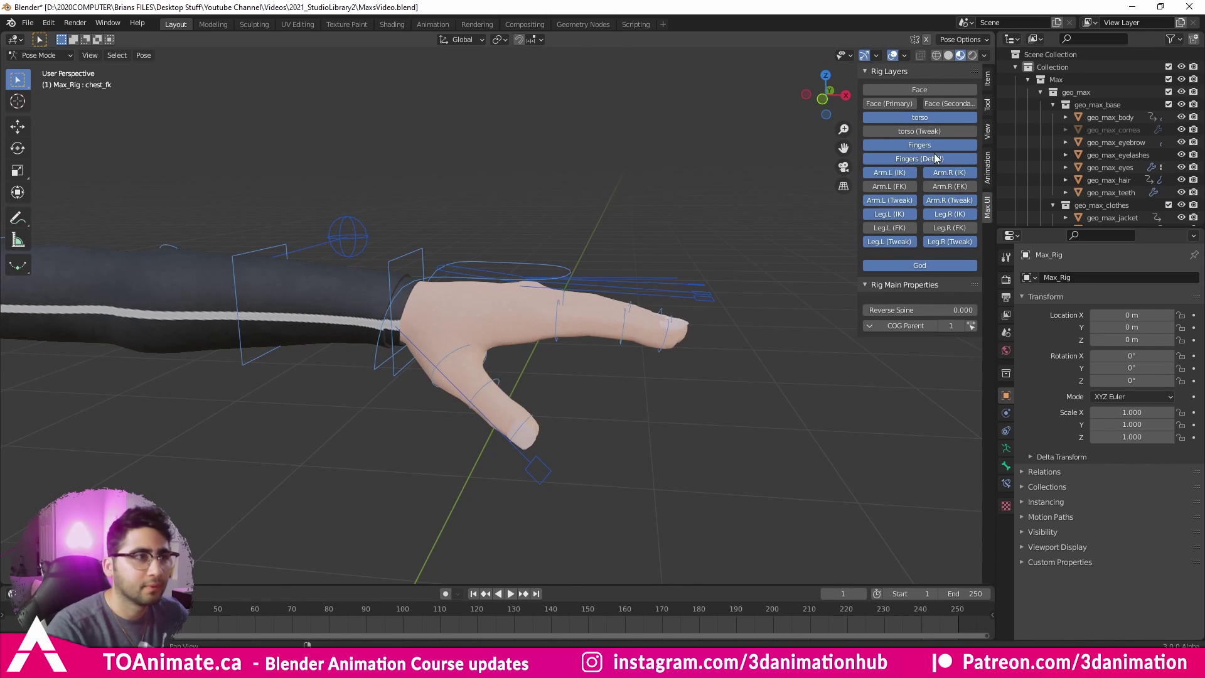
click(987, 165)
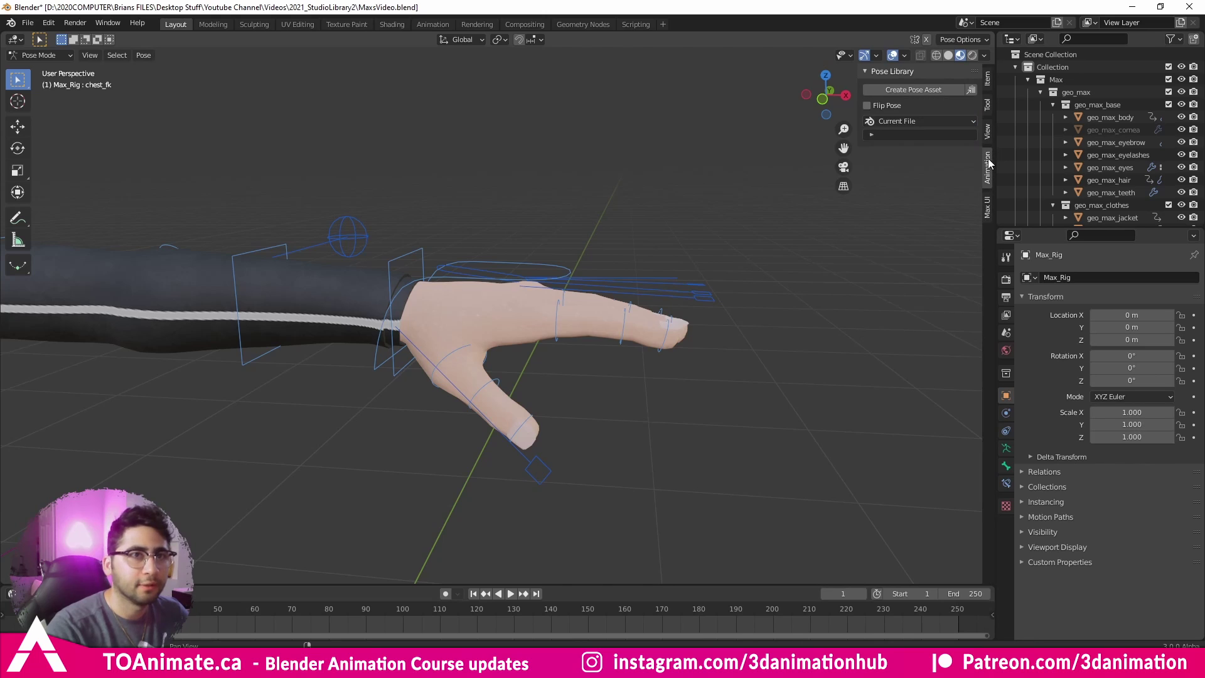
Box-select all the hand and finger control bones.
middle_drag(562, 370, 551, 333)
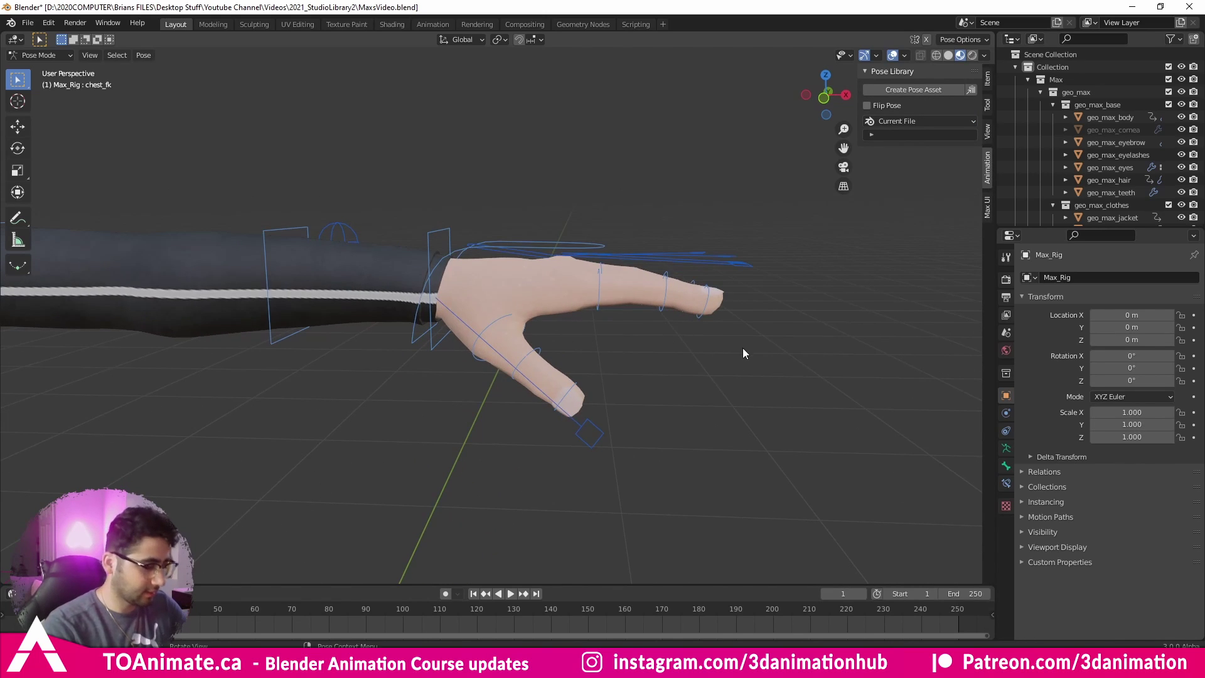
key(b)
drag(745, 495, 544, 237)
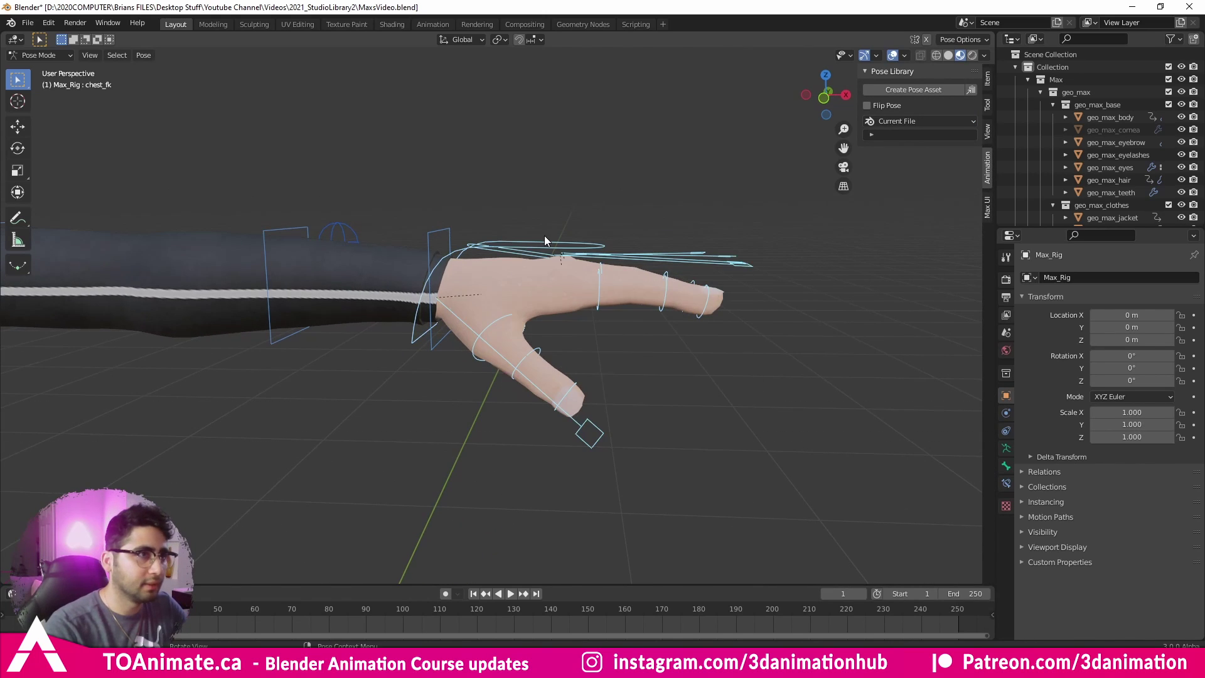
middle_drag(552, 251, 612, 349)
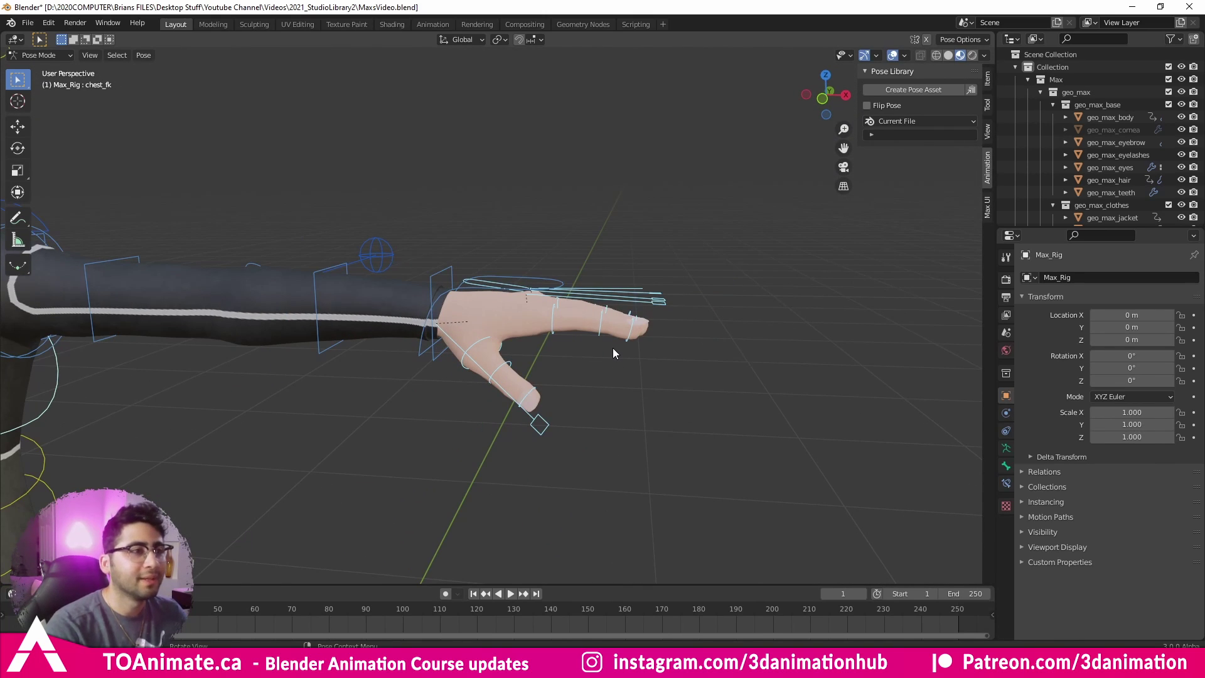
scroll(609, 348, up, 3)
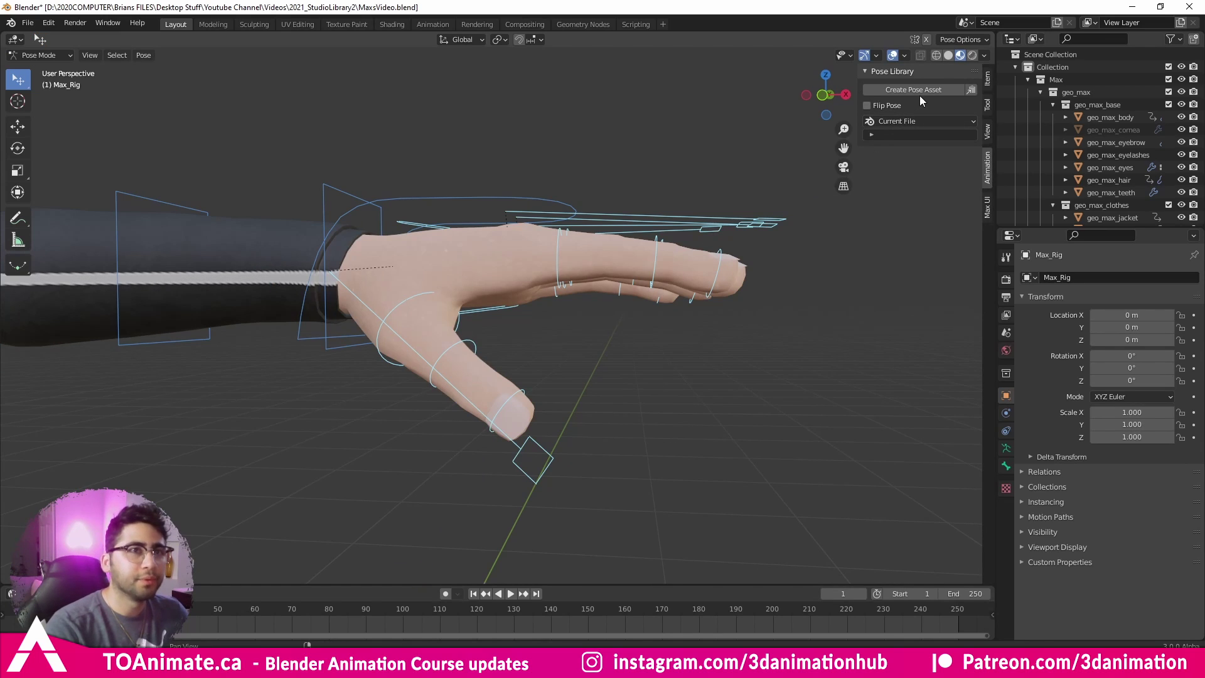
Create a pose asset from the selected hand bones named Hand_Open.
click(920, 91)
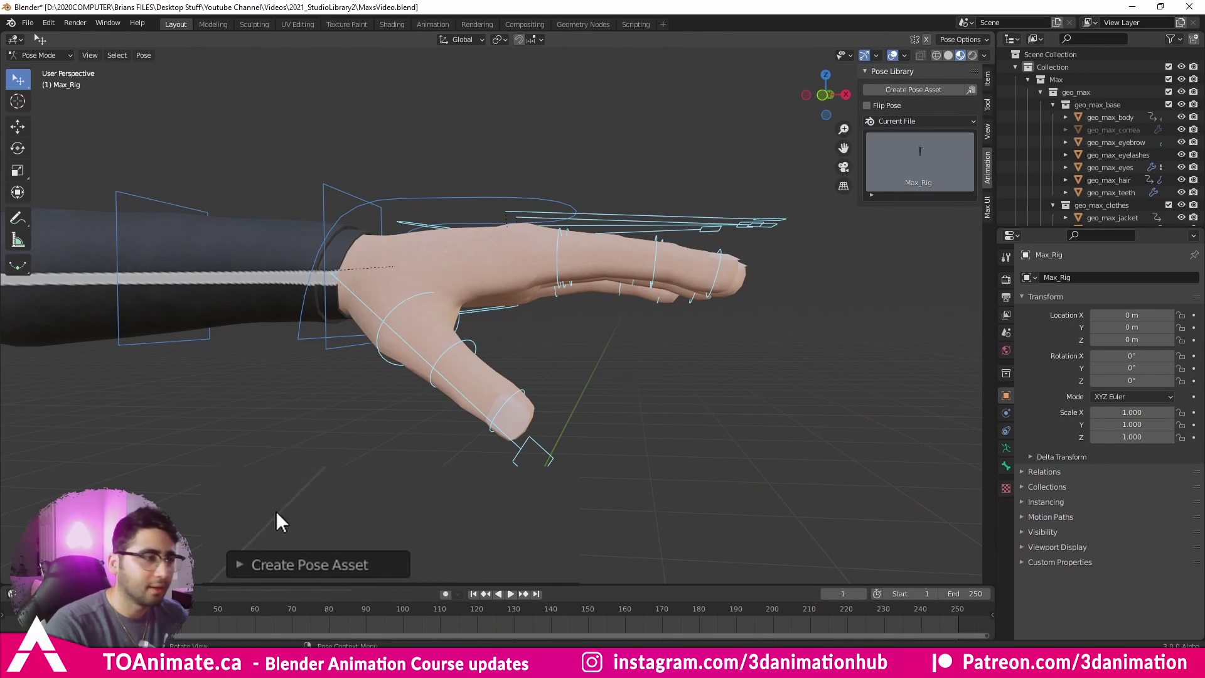
click(238, 564)
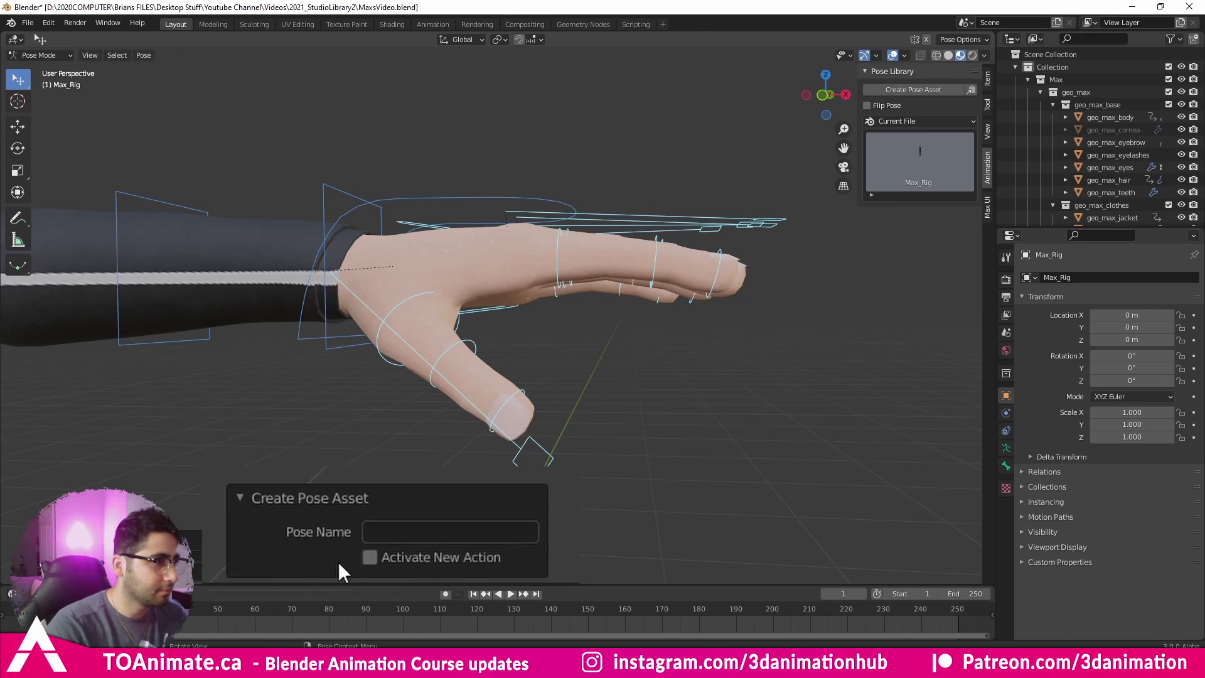
click(428, 533)
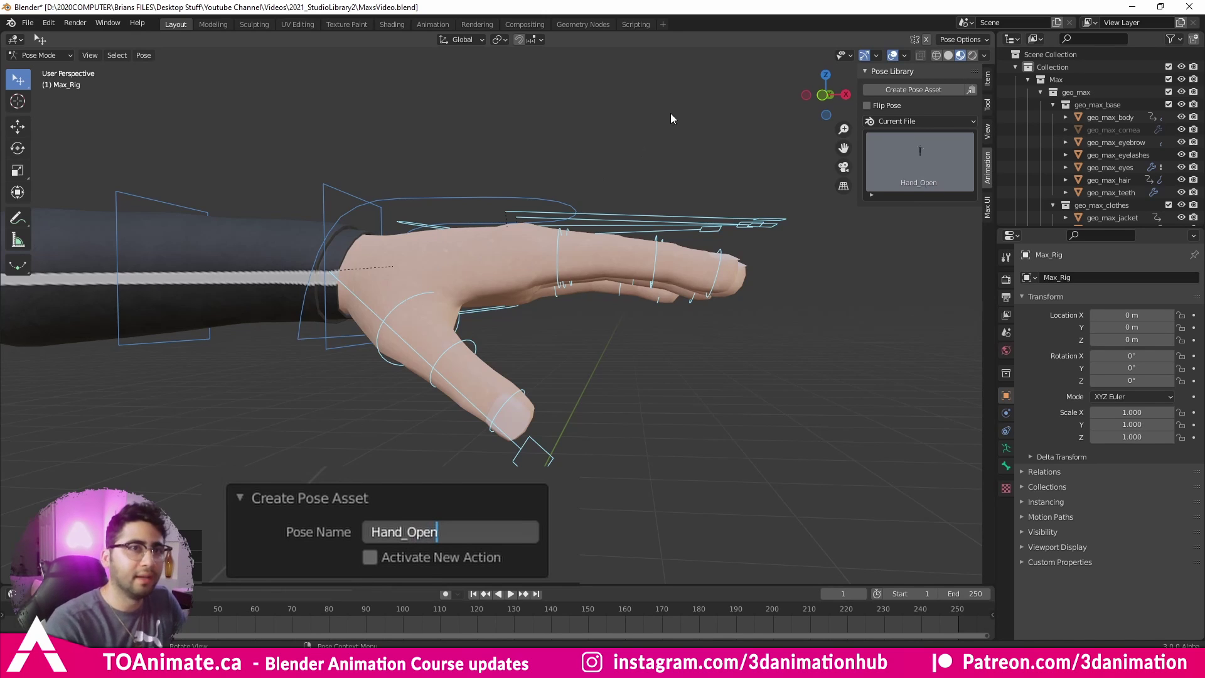
click(943, 149)
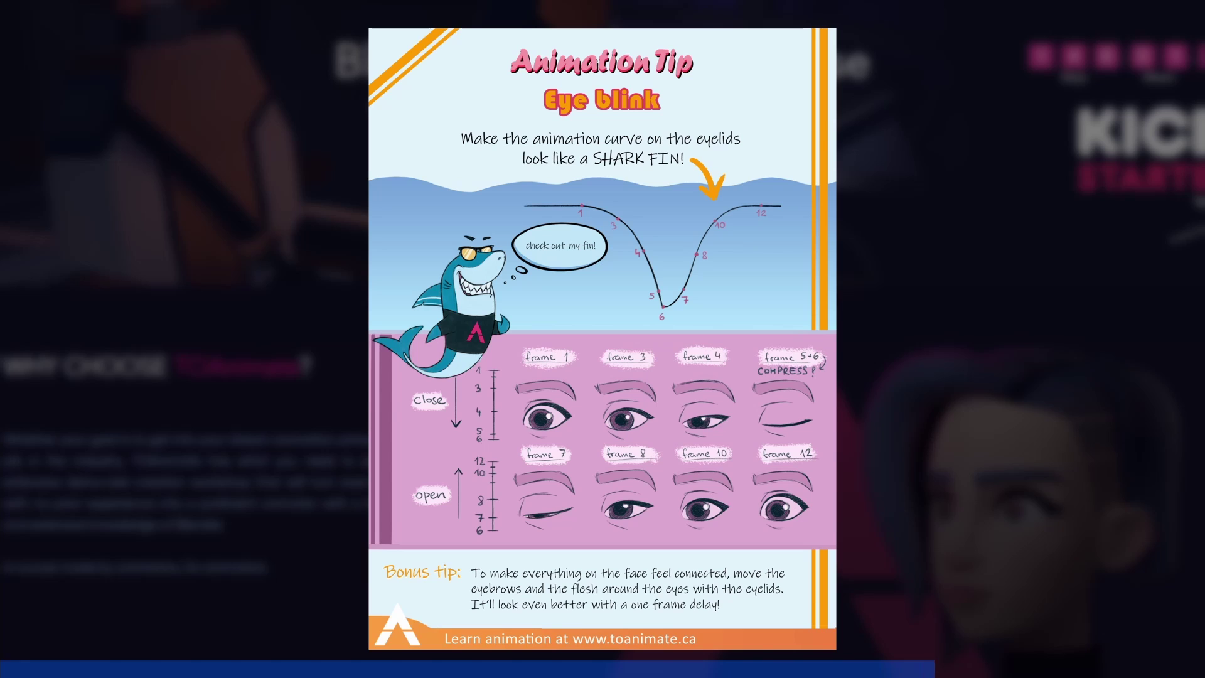
text(il)
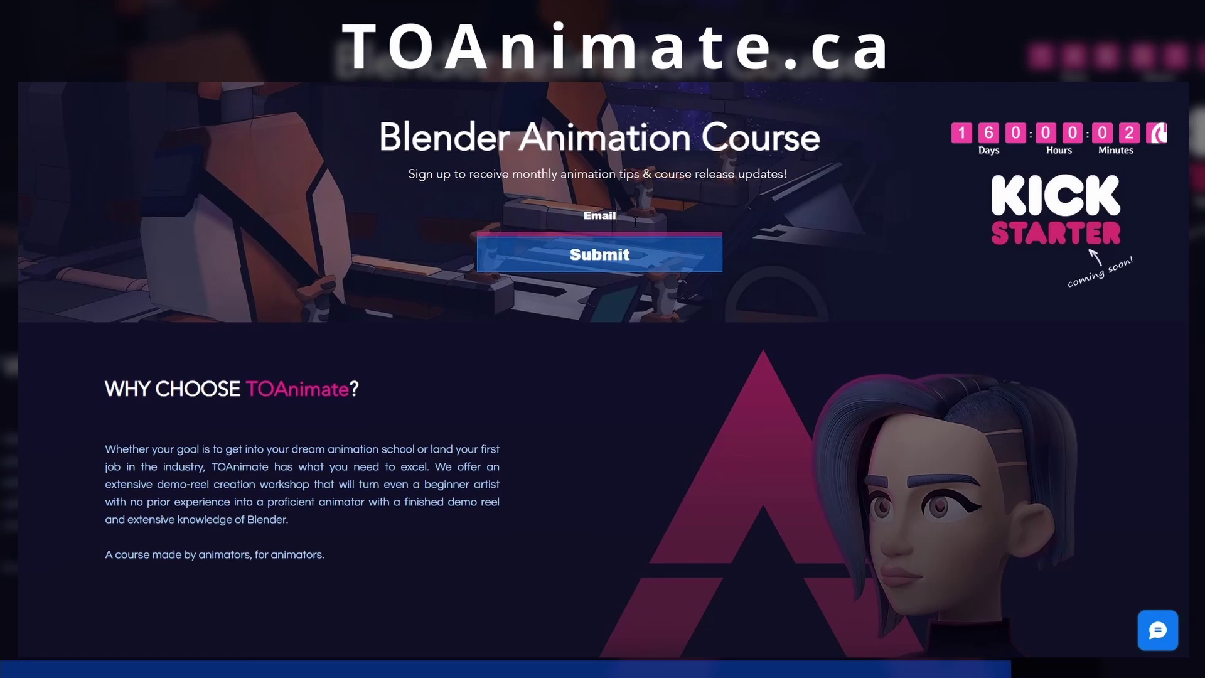
text(@gmail.com)
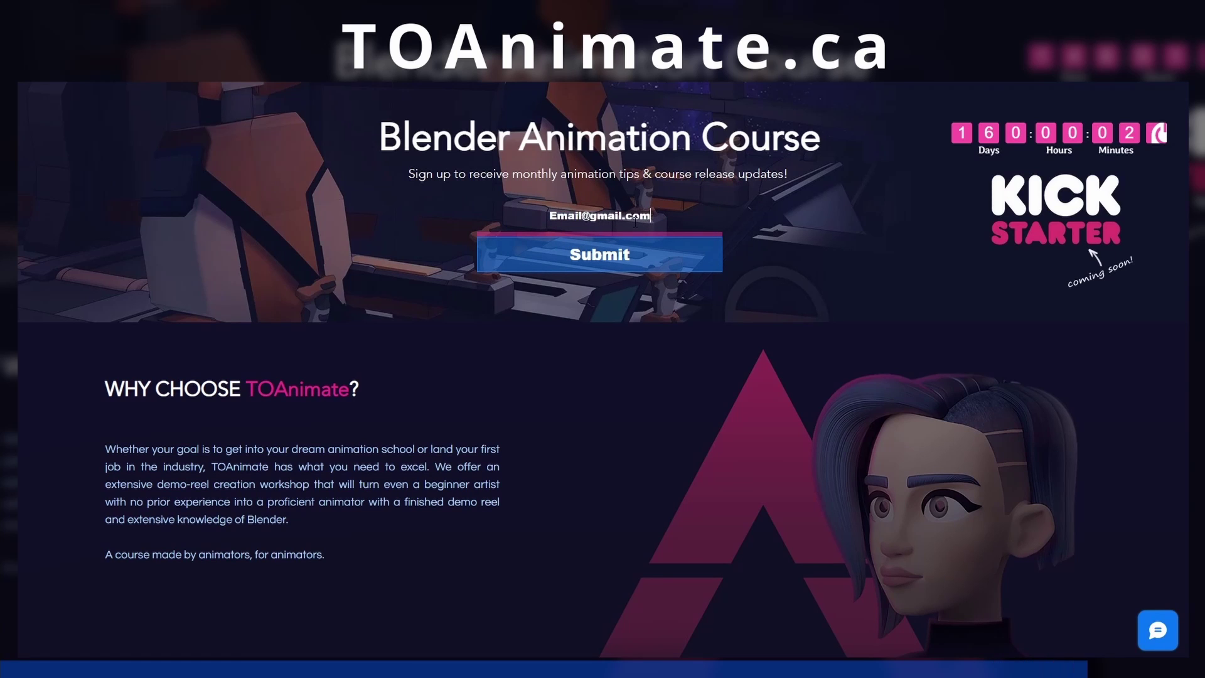
click(616, 263)
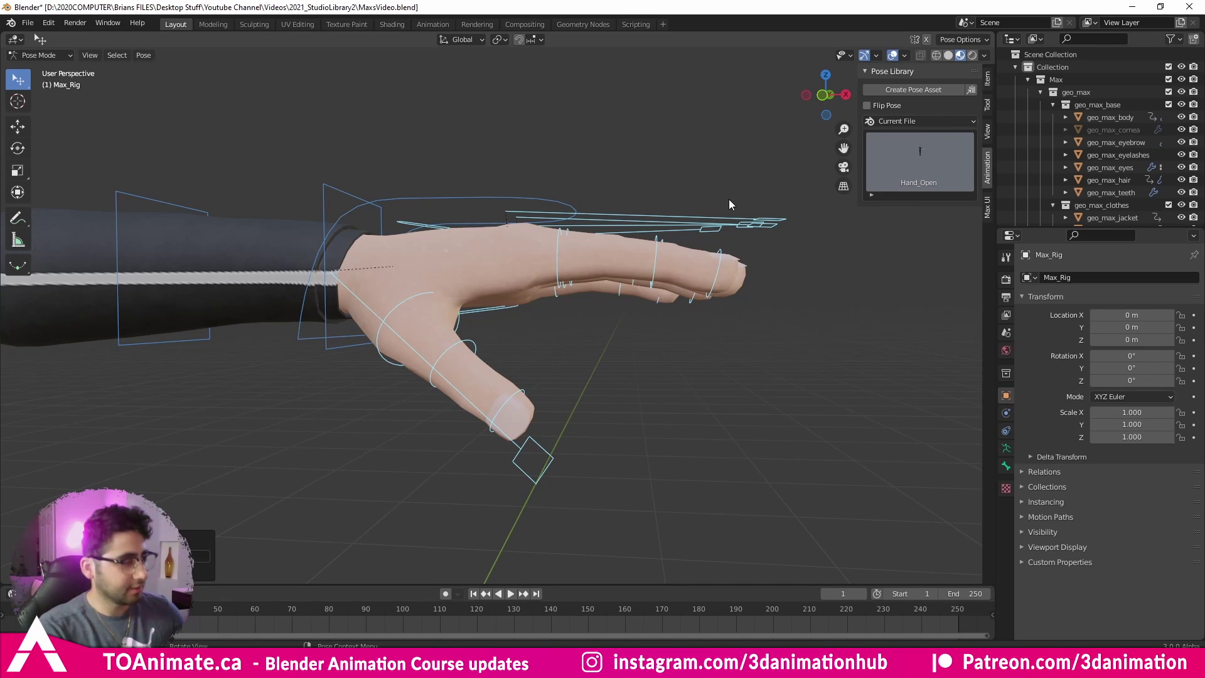
Look through the camera with Camera to View locked and frame the upper body and hand.
middle_drag(683, 160, 679, 165)
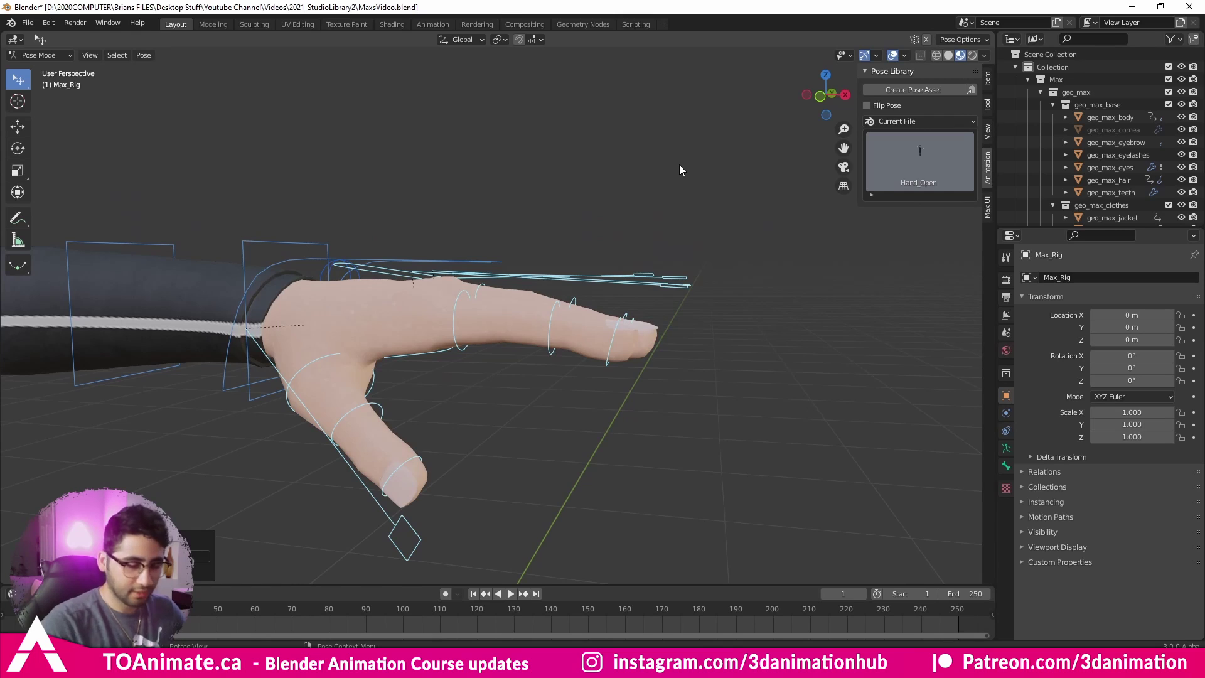
key(KP_0)
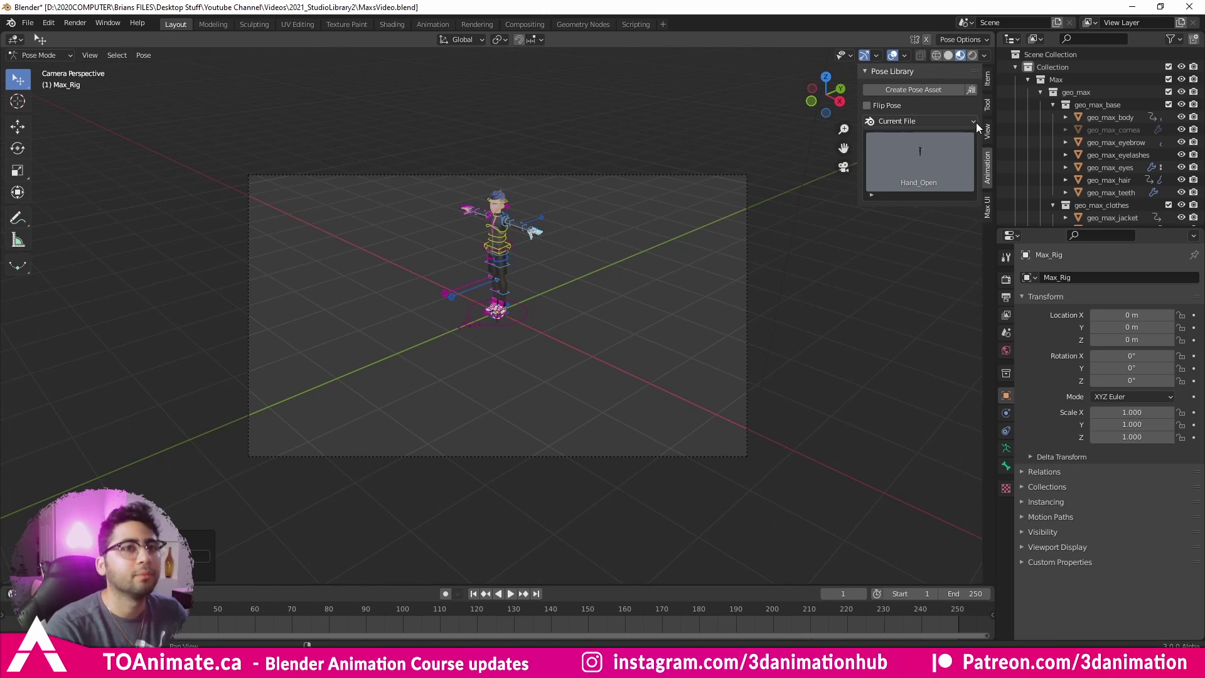
click(989, 132)
click(939, 229)
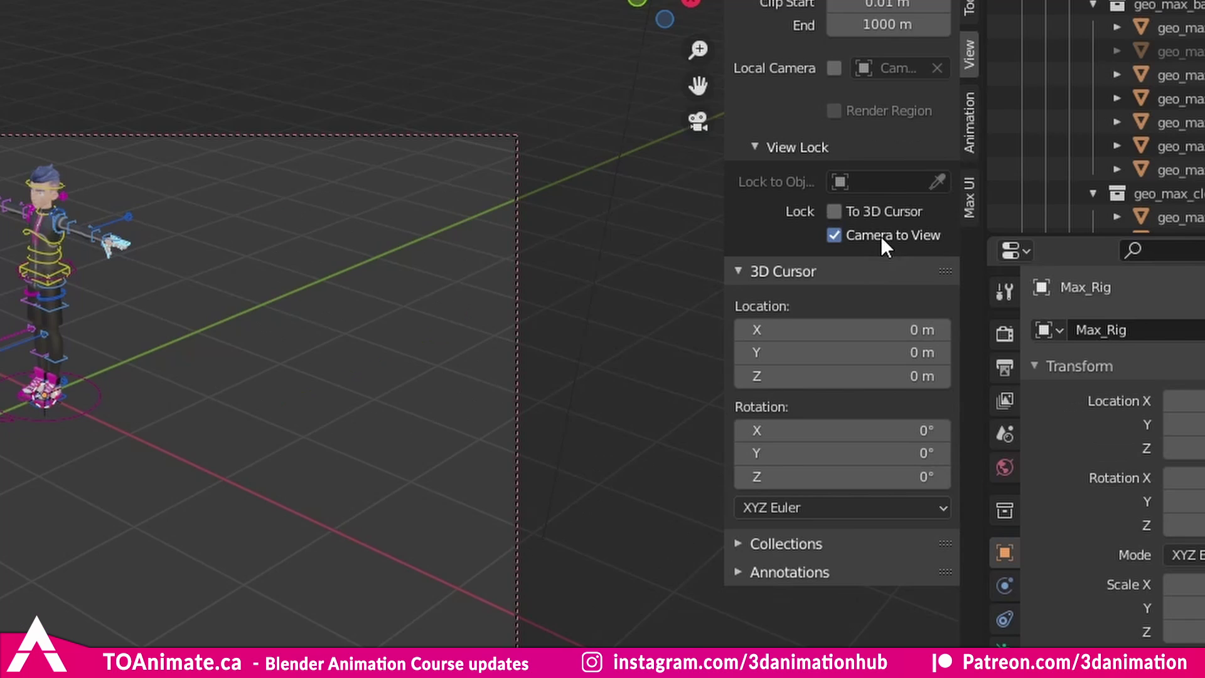
middle_drag(148, 327, 138, 216)
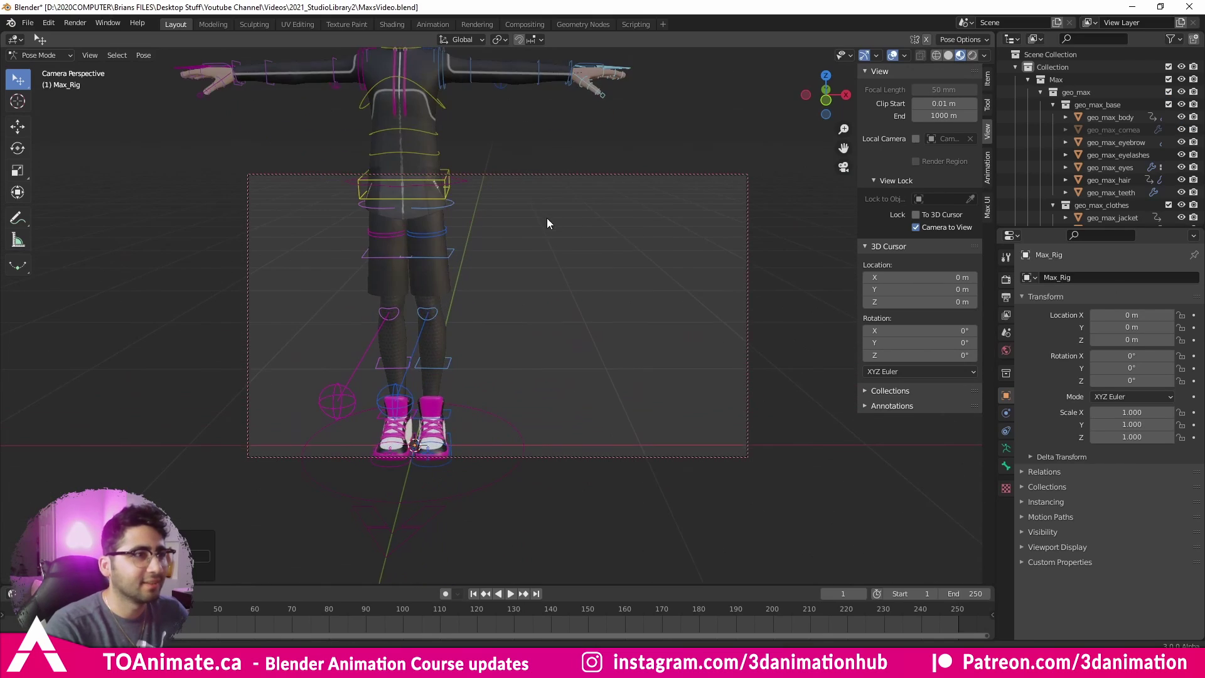
shift+middle_drag(548, 223, 464, 344)
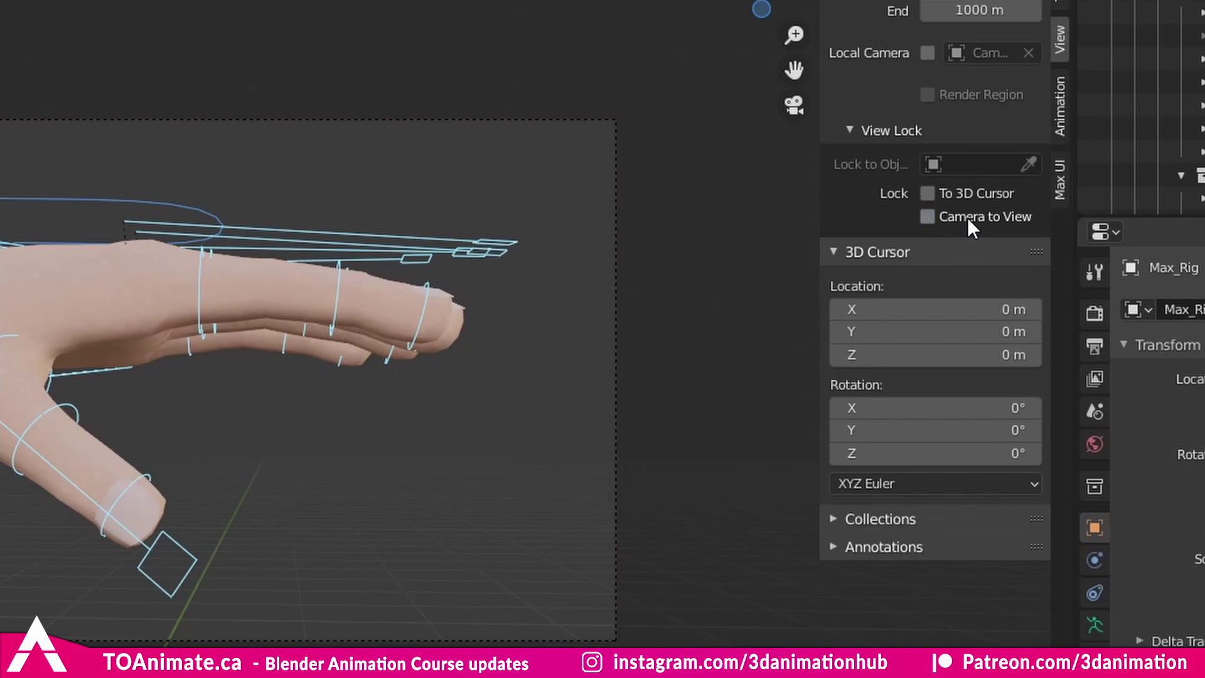
Turn off Camera to View and return the sidebar to the pose library.
click(966, 217)
shift+middle_drag(529, 372, 604, 400)
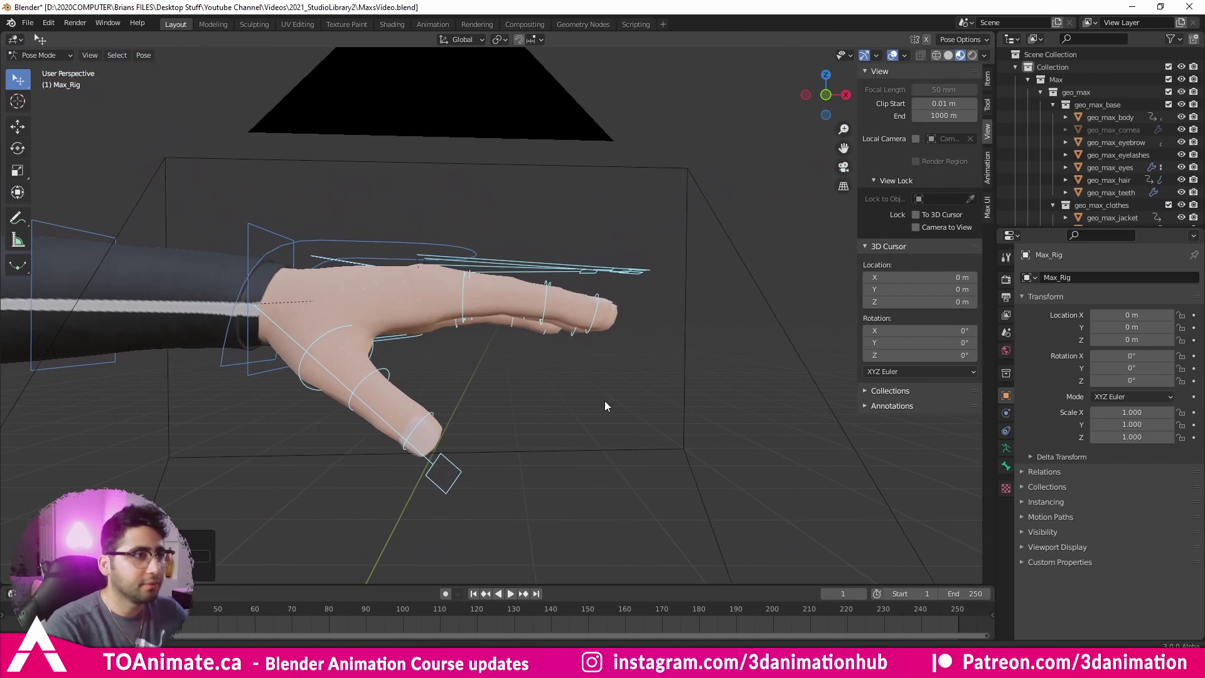
click(989, 176)
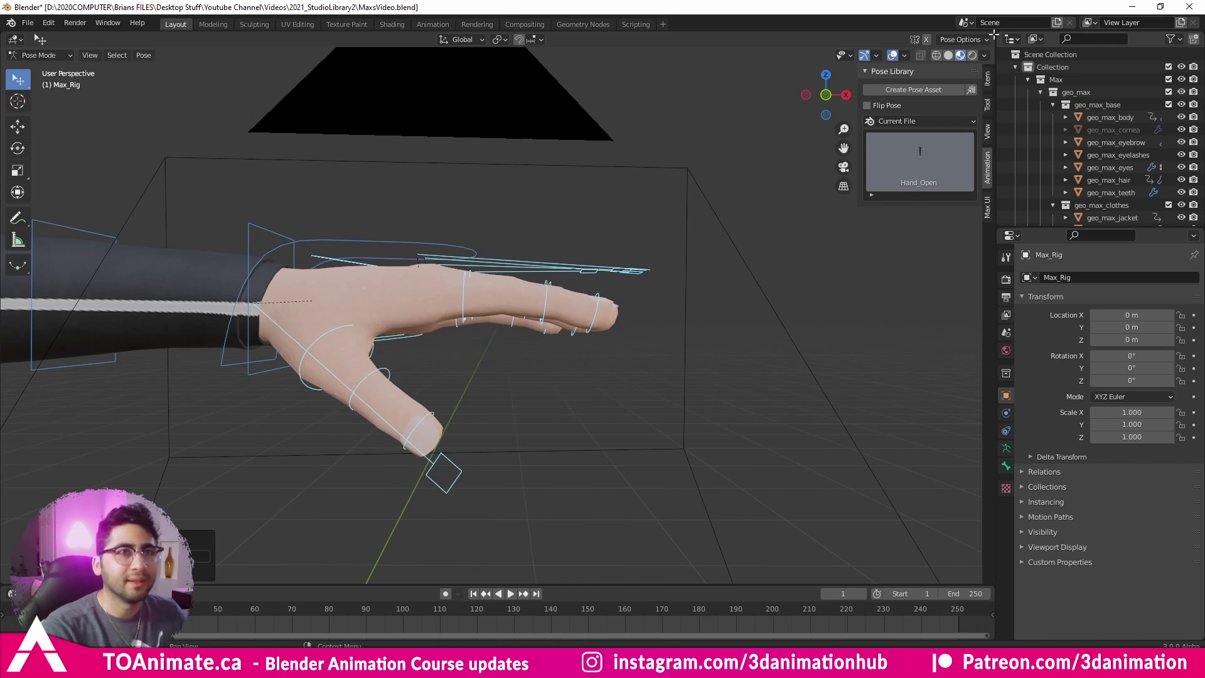
Split the viewport, make the right half an Asset Browser on Animations, and select Hand_Open.
drag(997, 34, 581, 84)
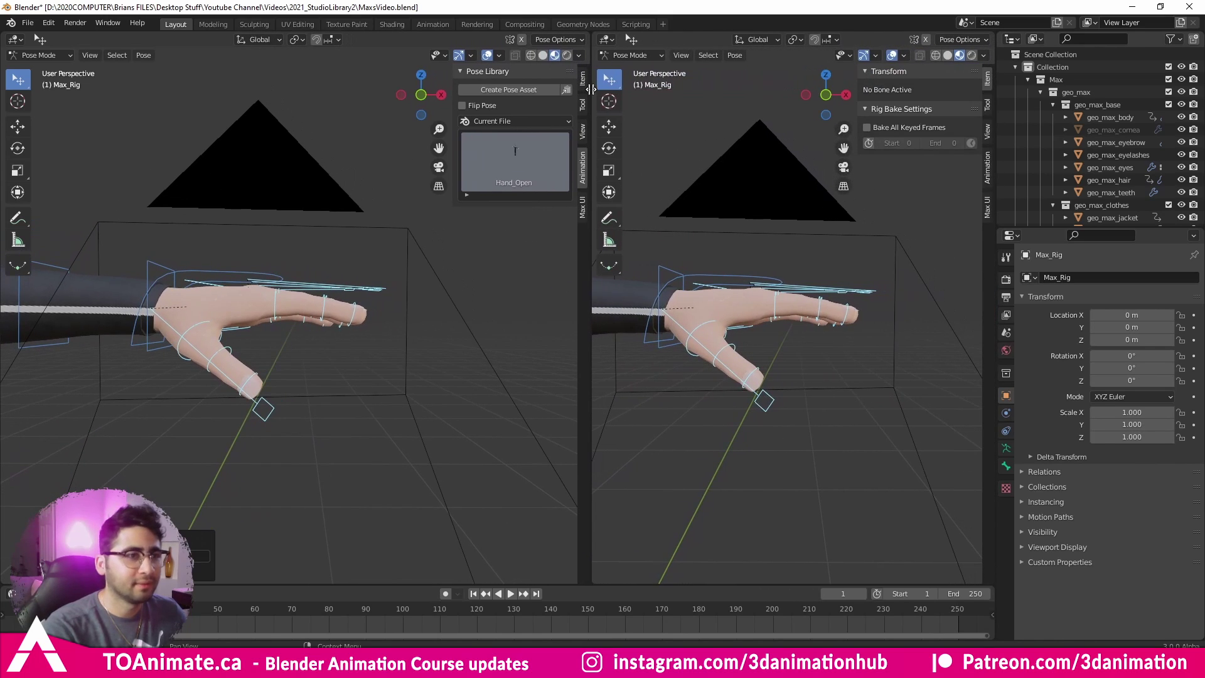
click(606, 40)
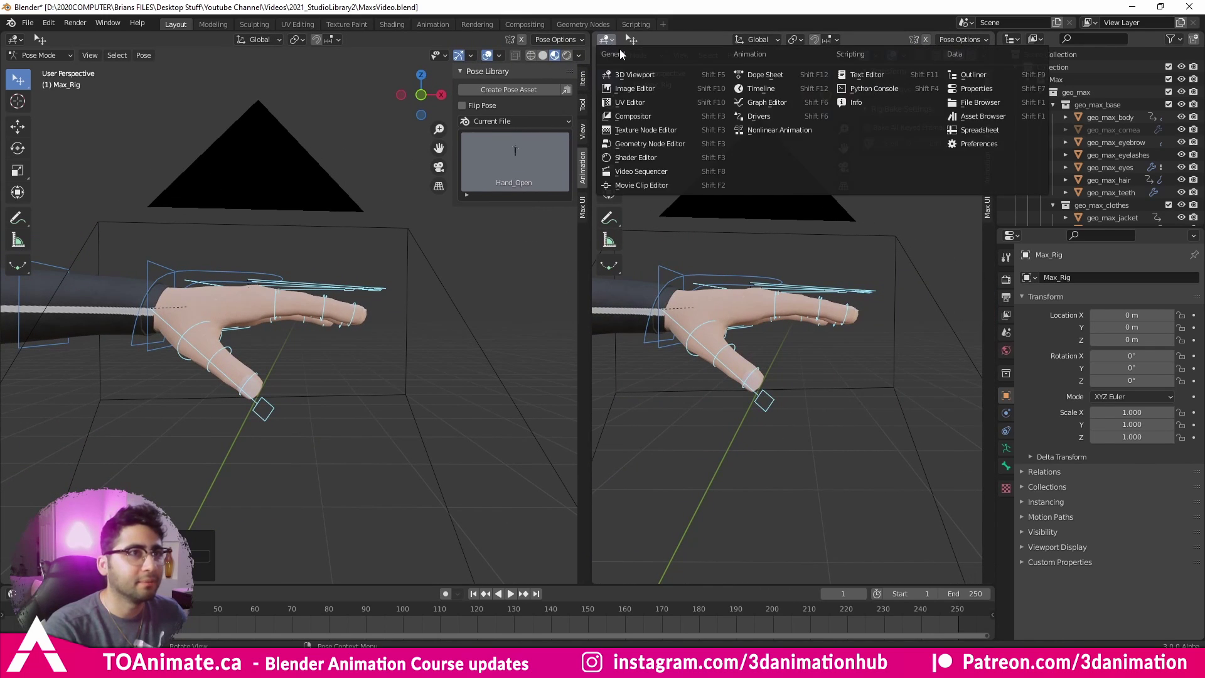
click(976, 118)
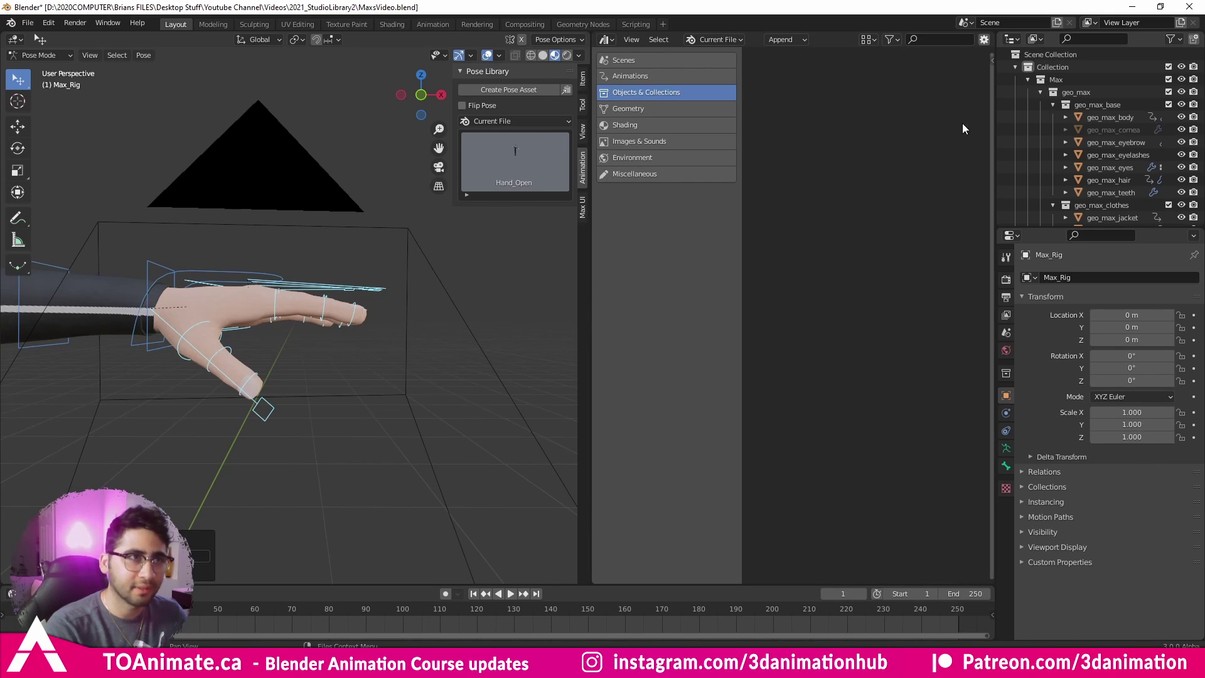
click(663, 78)
click(794, 99)
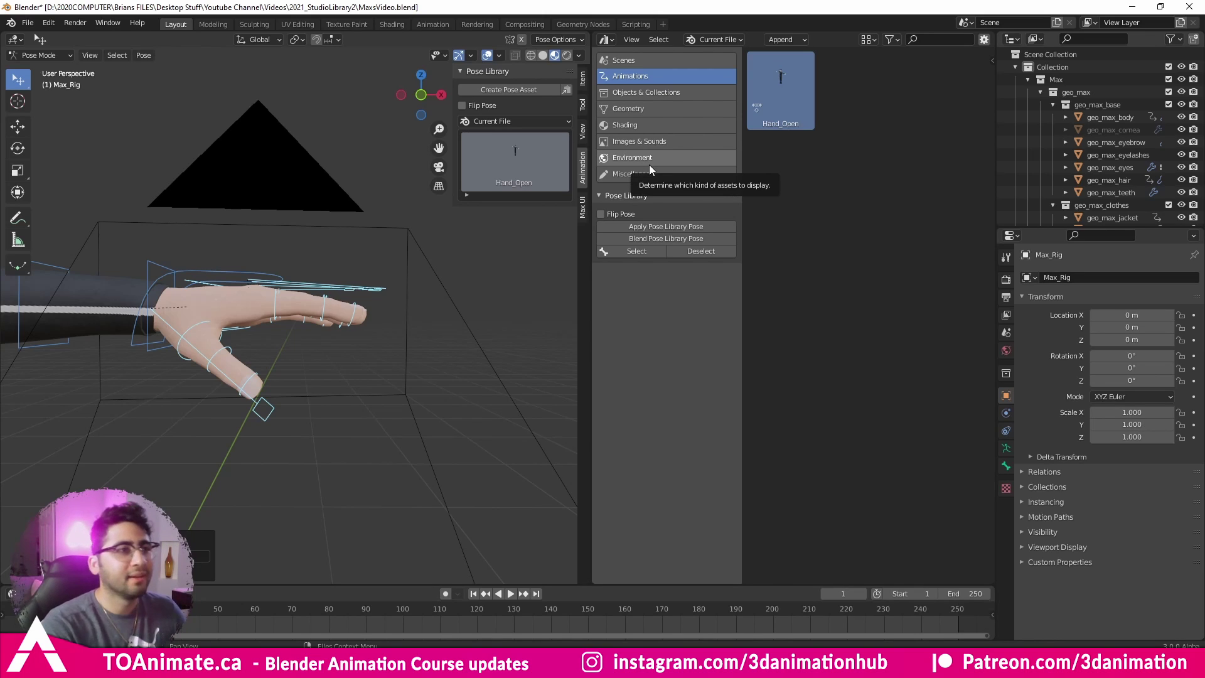
click(49, 25)
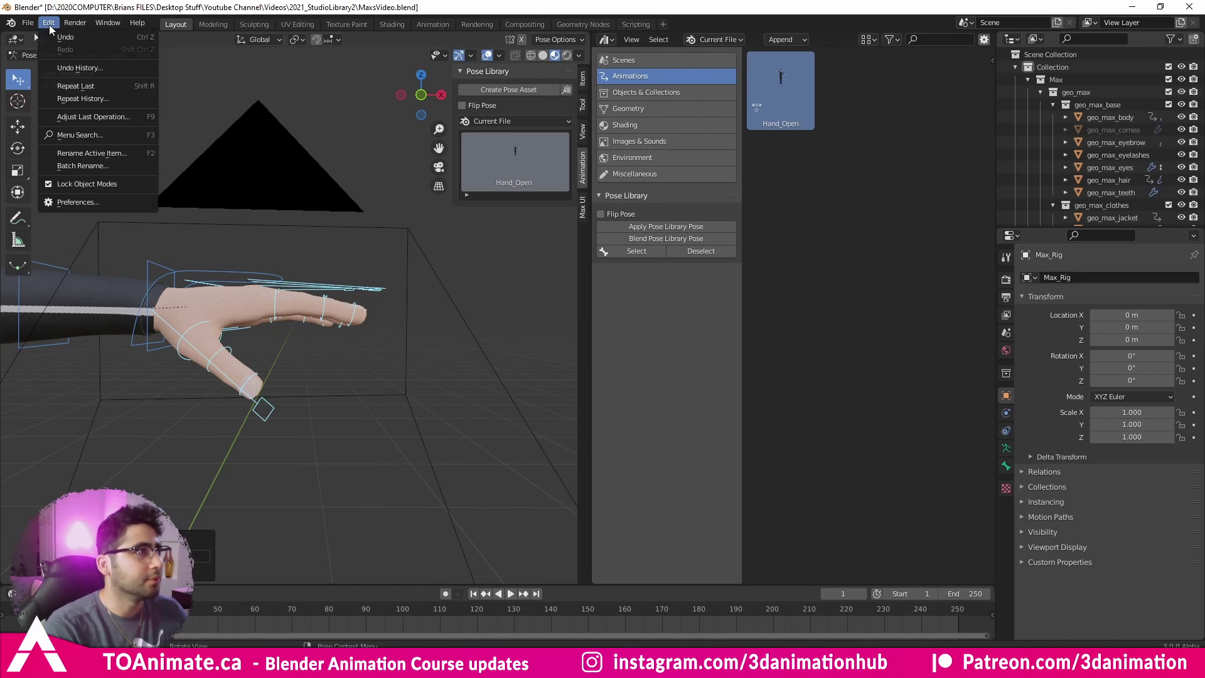
click(67, 200)
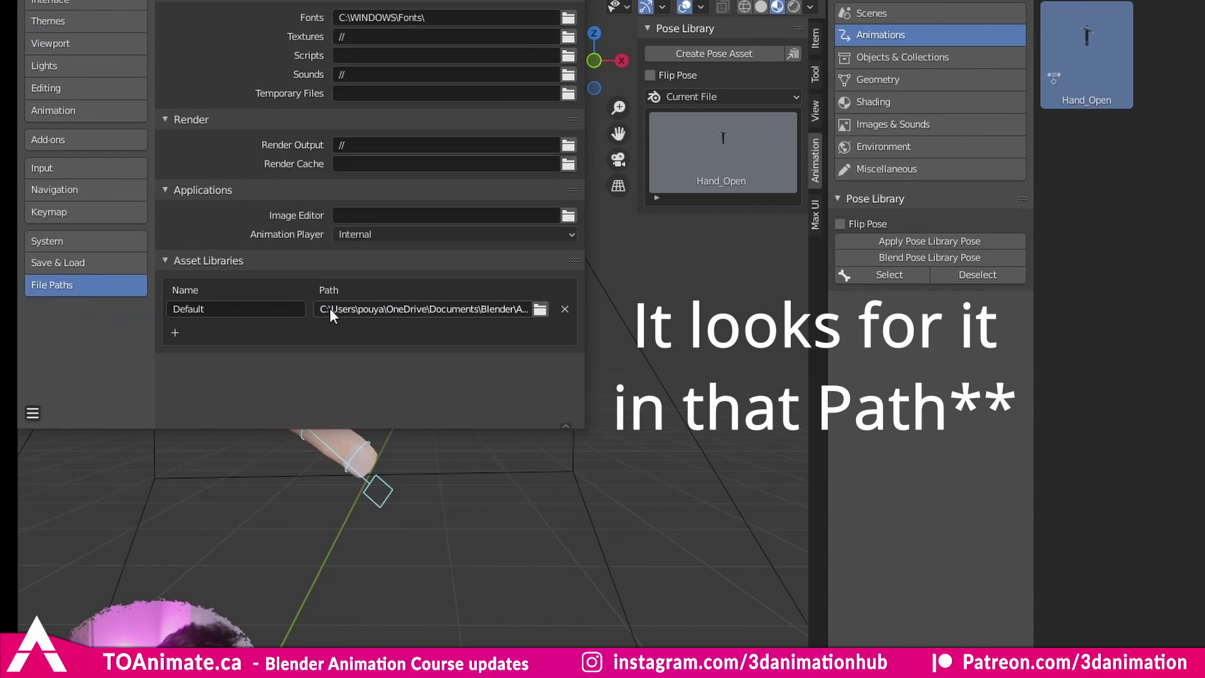
click(329, 307)
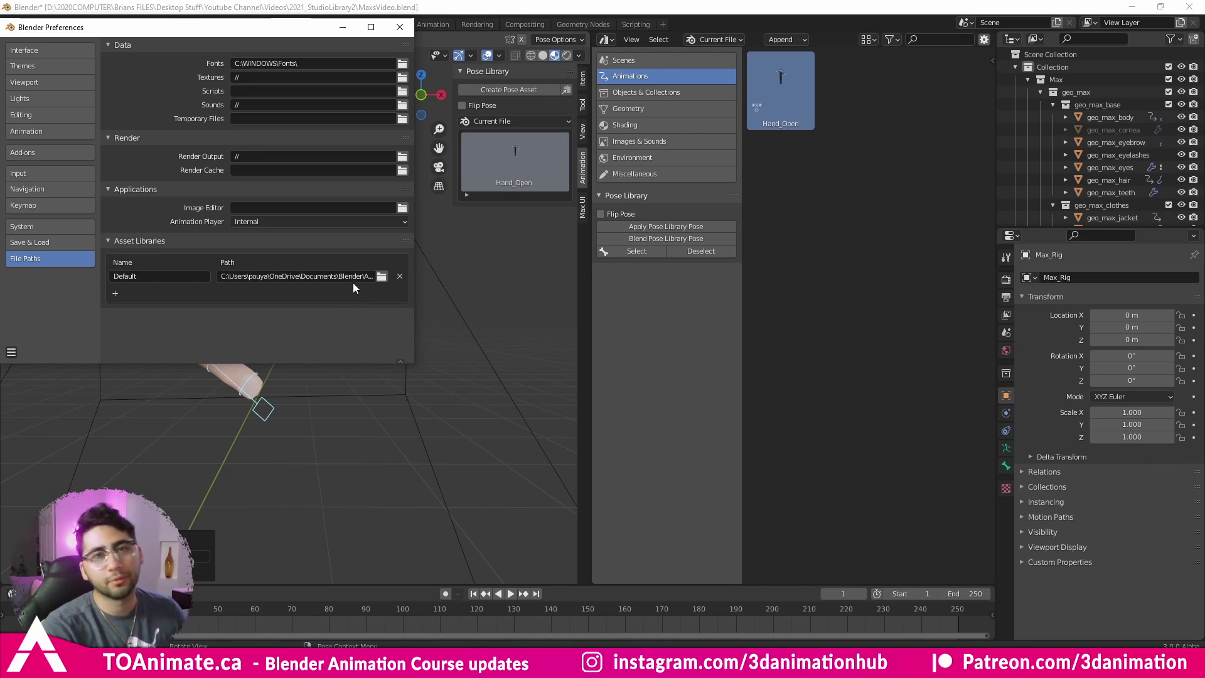
key(Return)
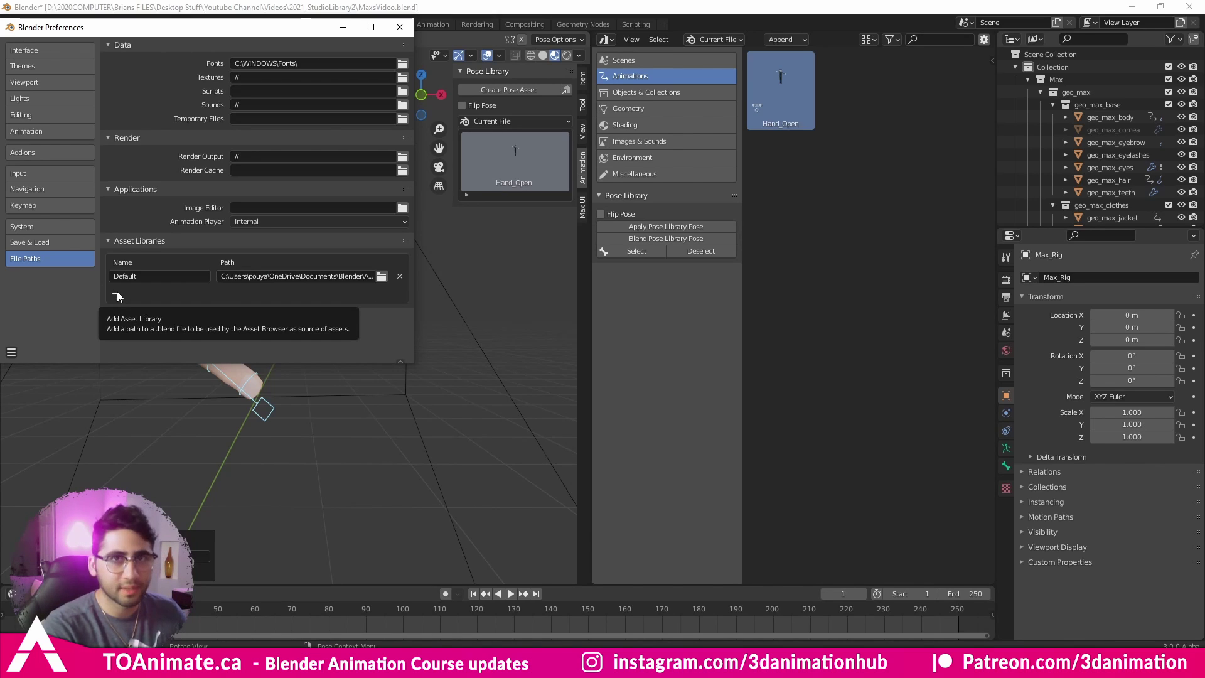
click(758, 85)
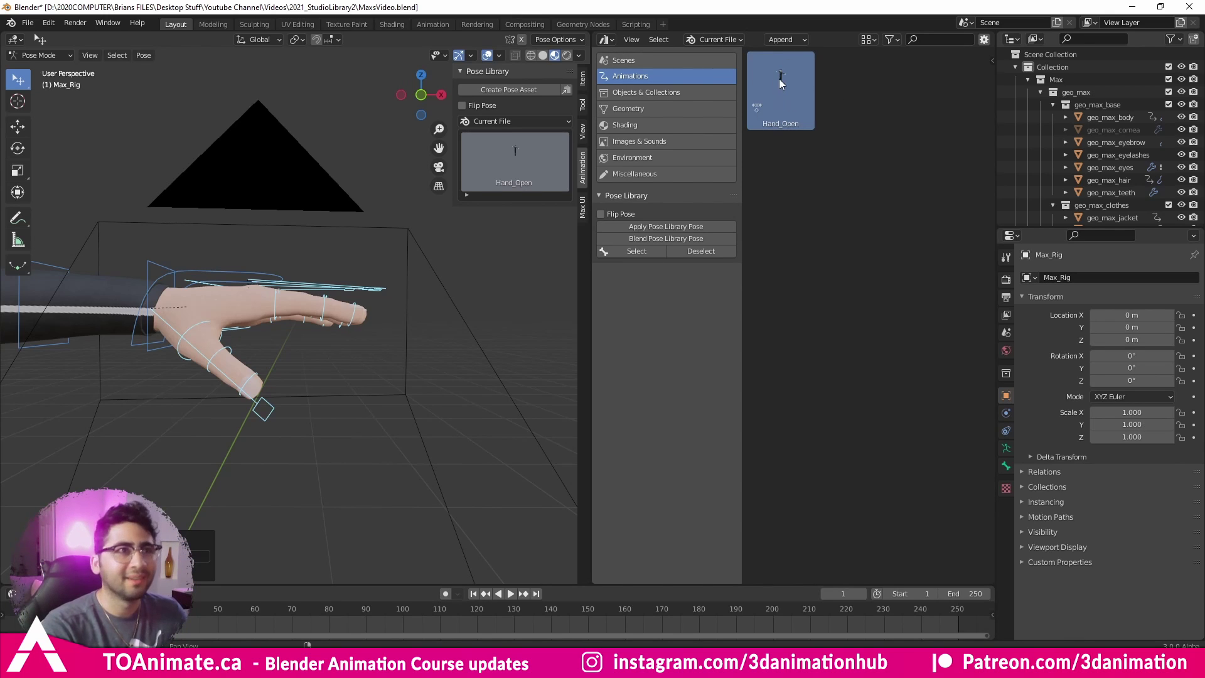
Generate a preview thumbnail for Hand_Open from the asset browser sidebar.
key(n)
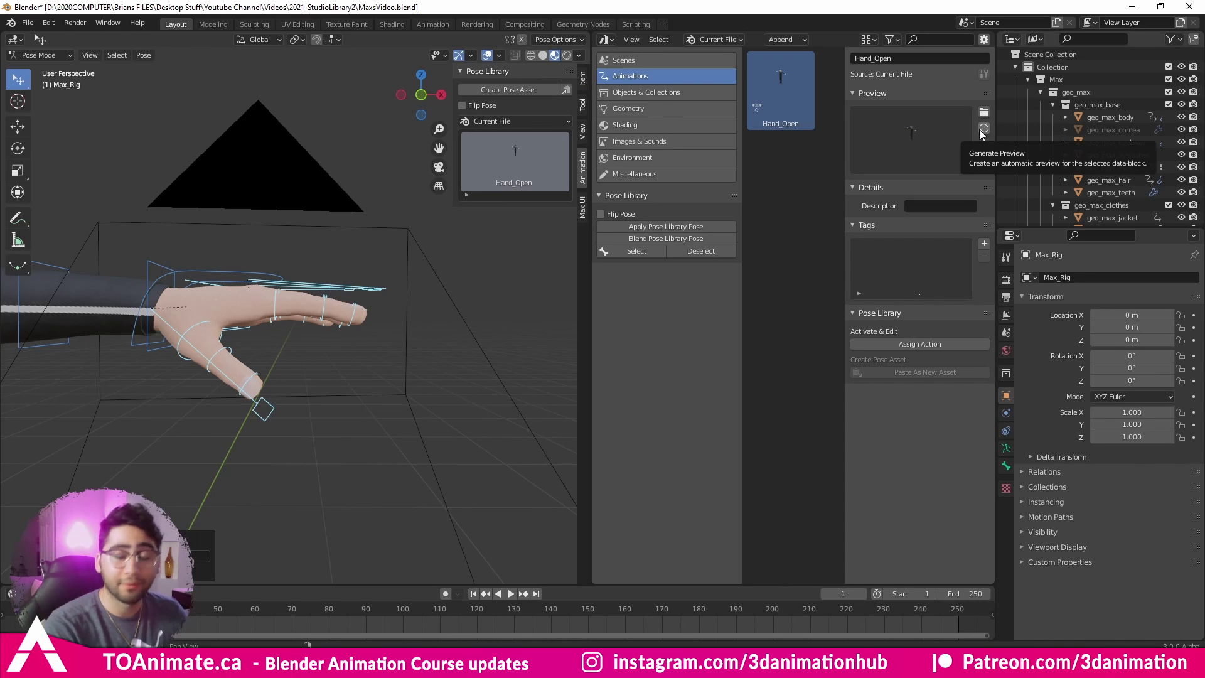
click(982, 129)
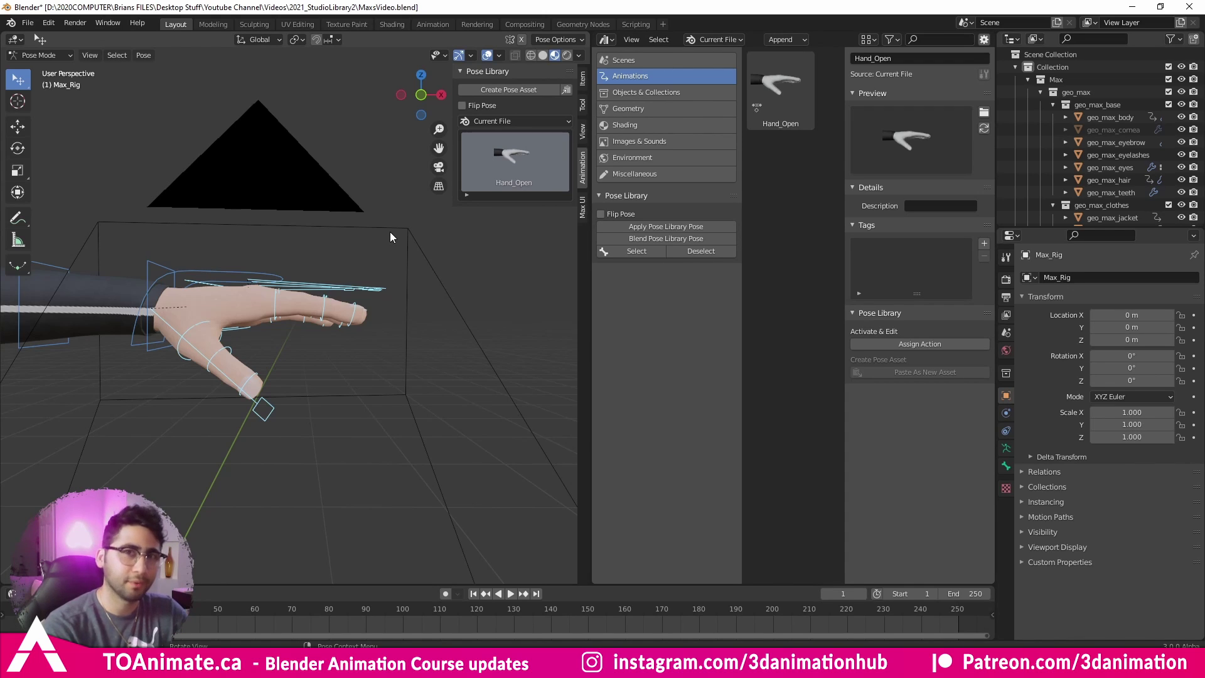
scroll(390, 237, up, 3)
Scale and rotate the index, pinky and thumb bones to curl the hand into a fist.
click(402, 263)
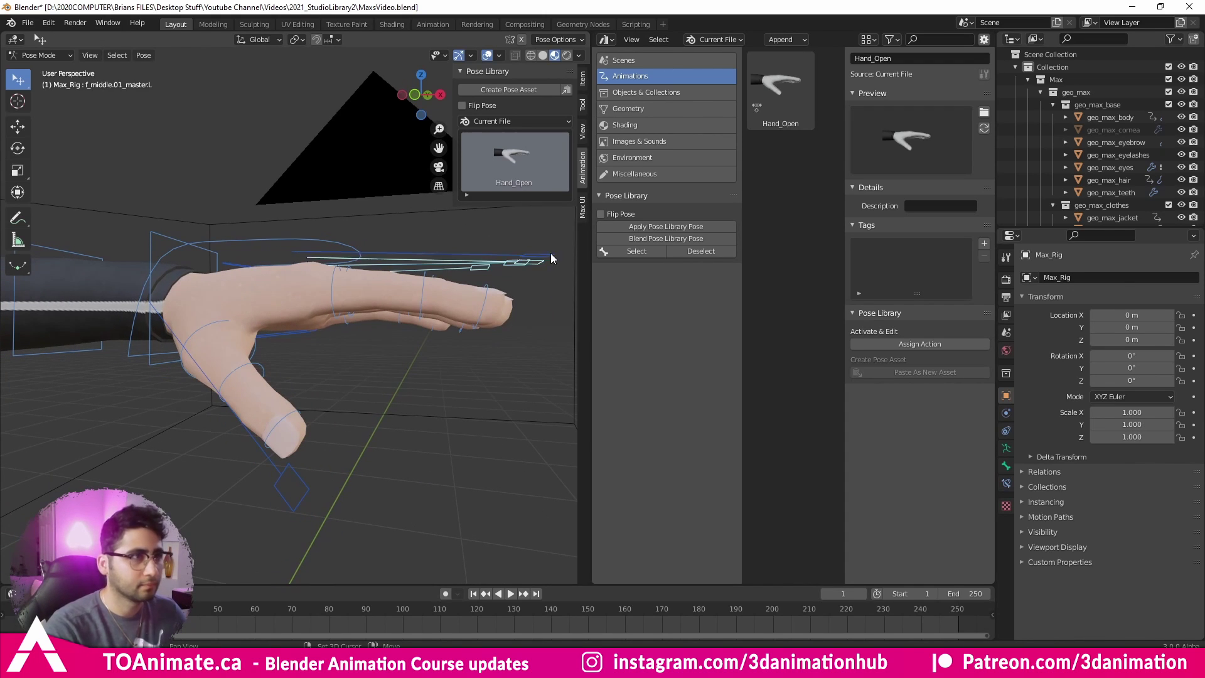
key(s)
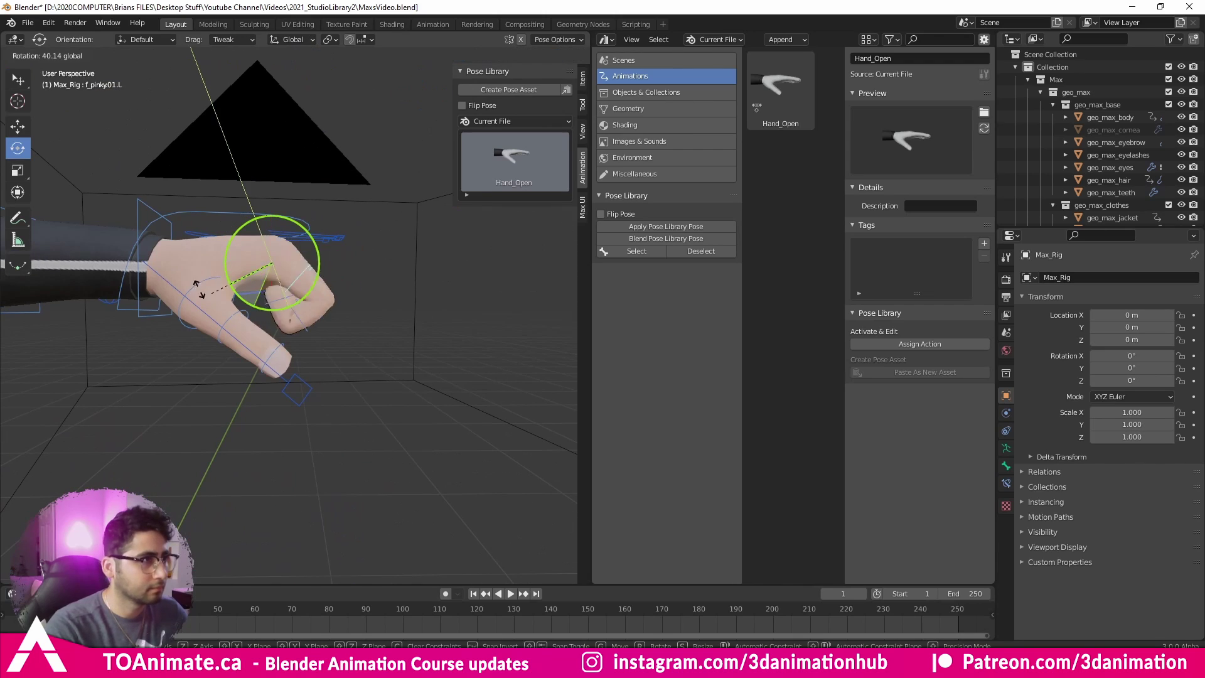
mouse_move(94, 201)
mouse_down()
mouse_move(80, 189)
mouse_move(88, 200)
mouse_up()
middle_drag(283, 314, 330, 394)
key(w)
click(236, 349)
click(237, 346)
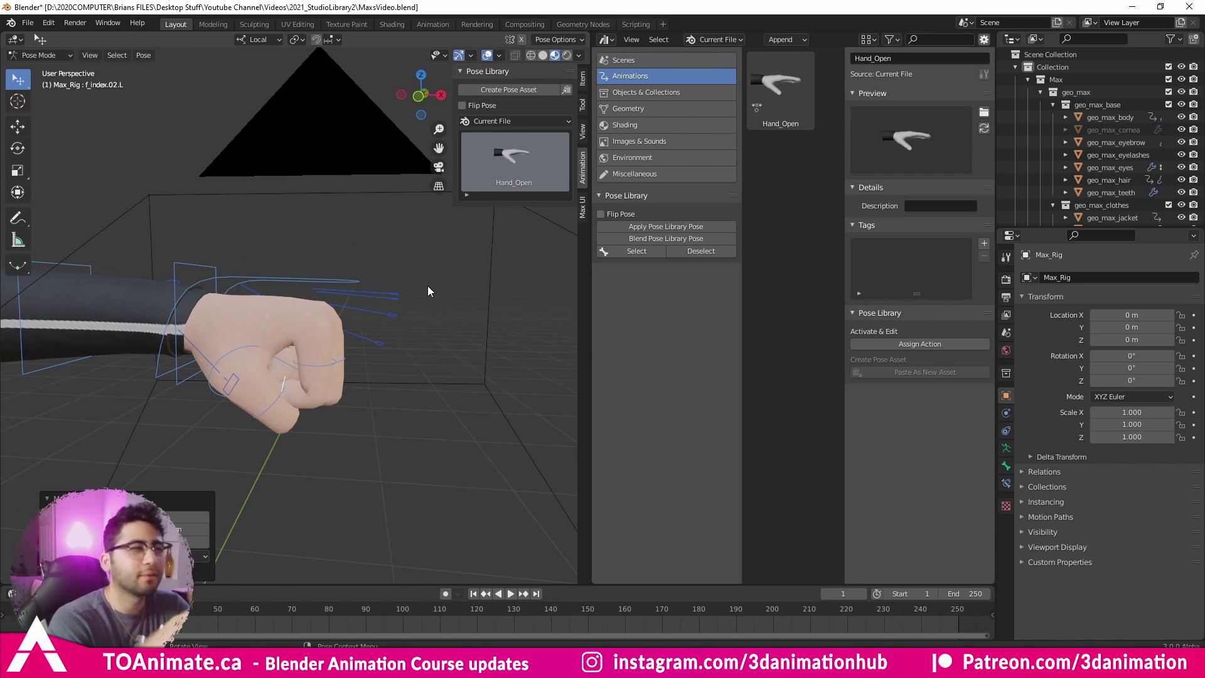
Select Hand_Open's pose bones and save the fist as a new pose asset, Hand_Fist.
right_click(513, 155)
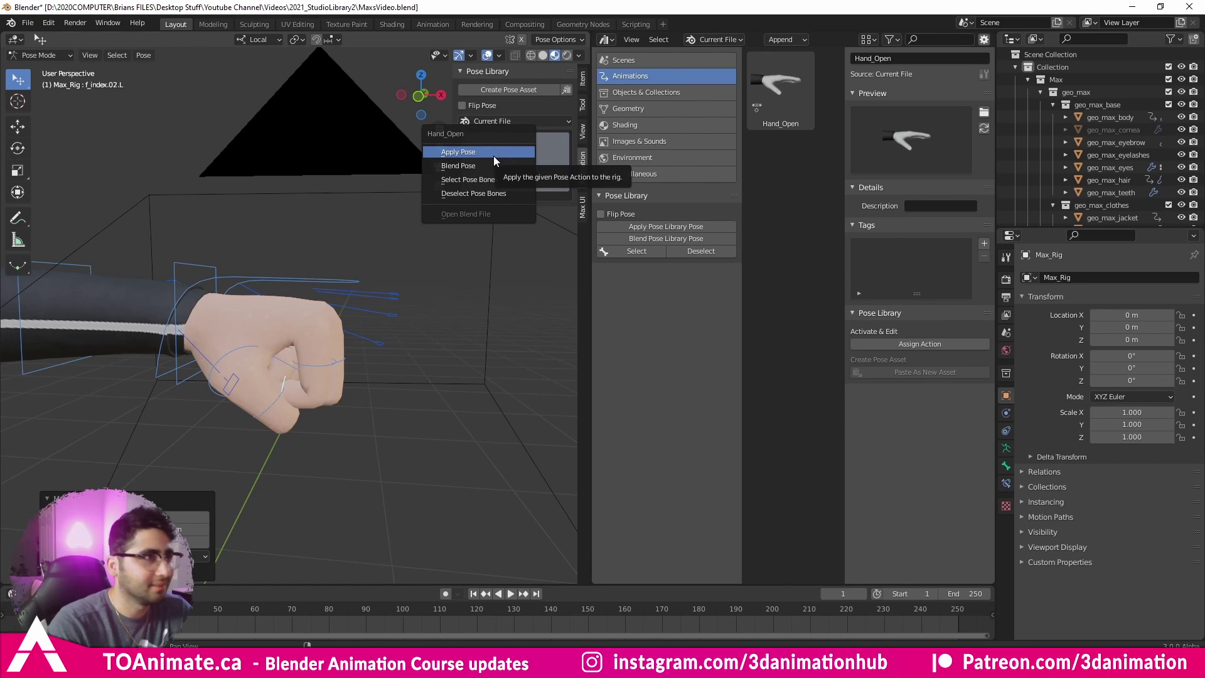
click(464, 181)
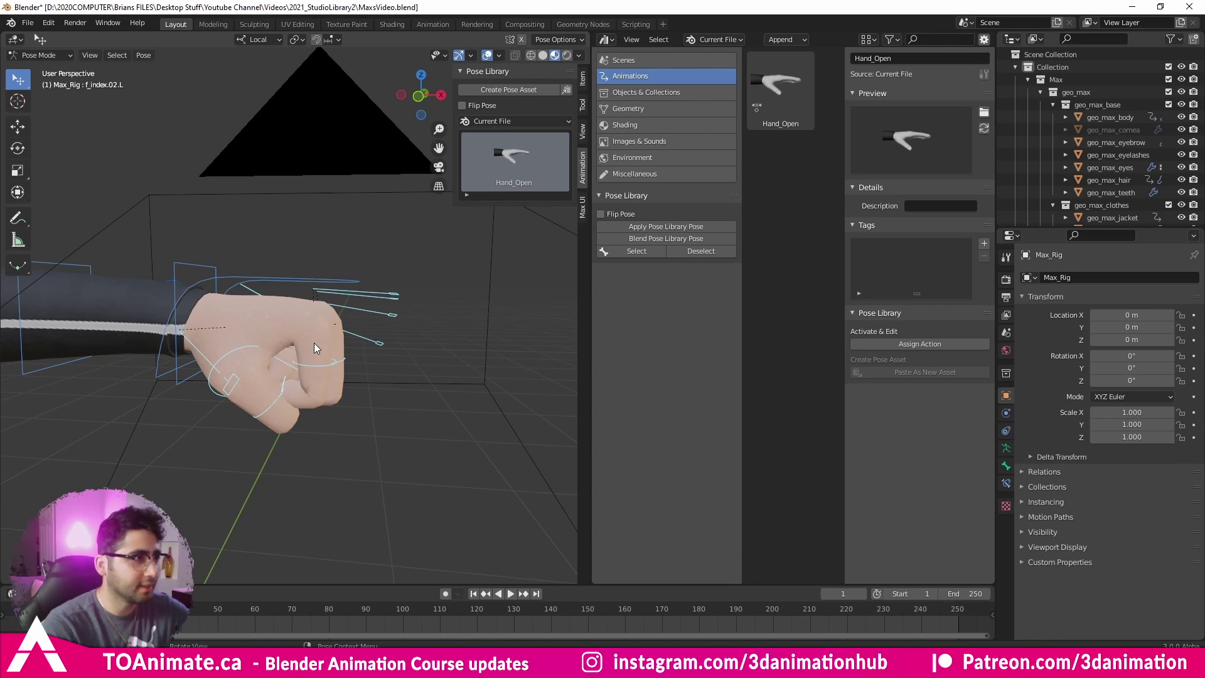
click(505, 89)
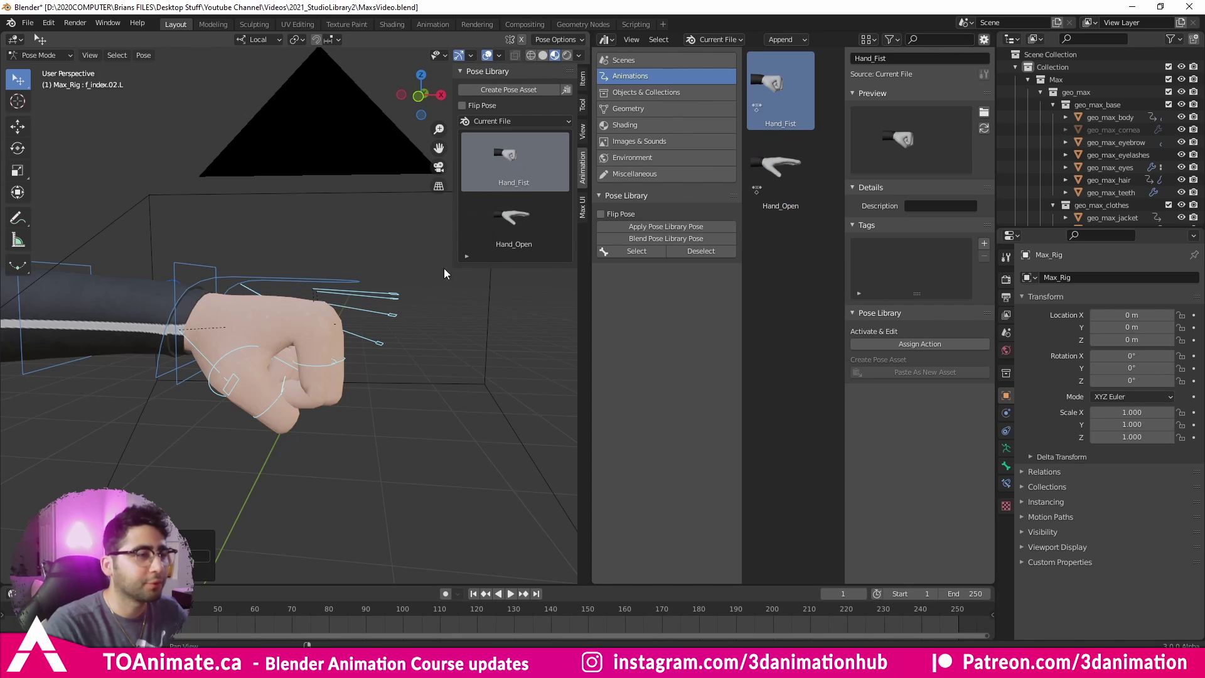
Join the asset browser back into the 3D viewport.
middle_drag(390, 329, 421, 397)
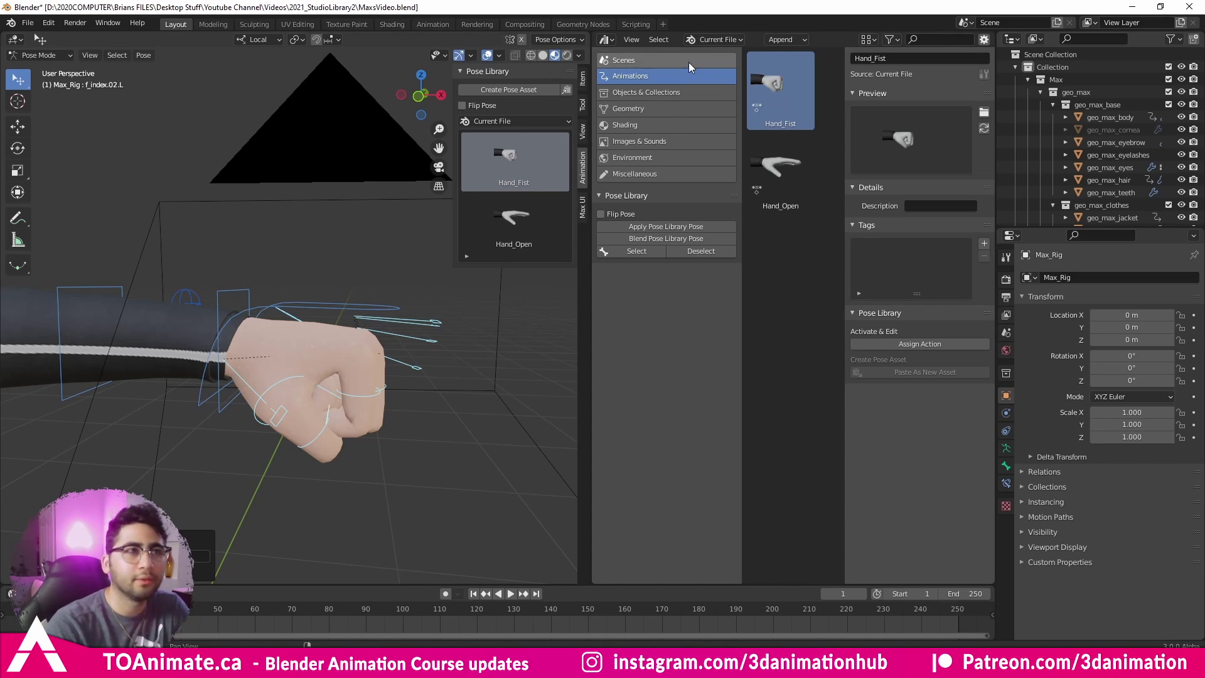
drag(594, 30, 635, 42)
scroll(649, 287, down, 2)
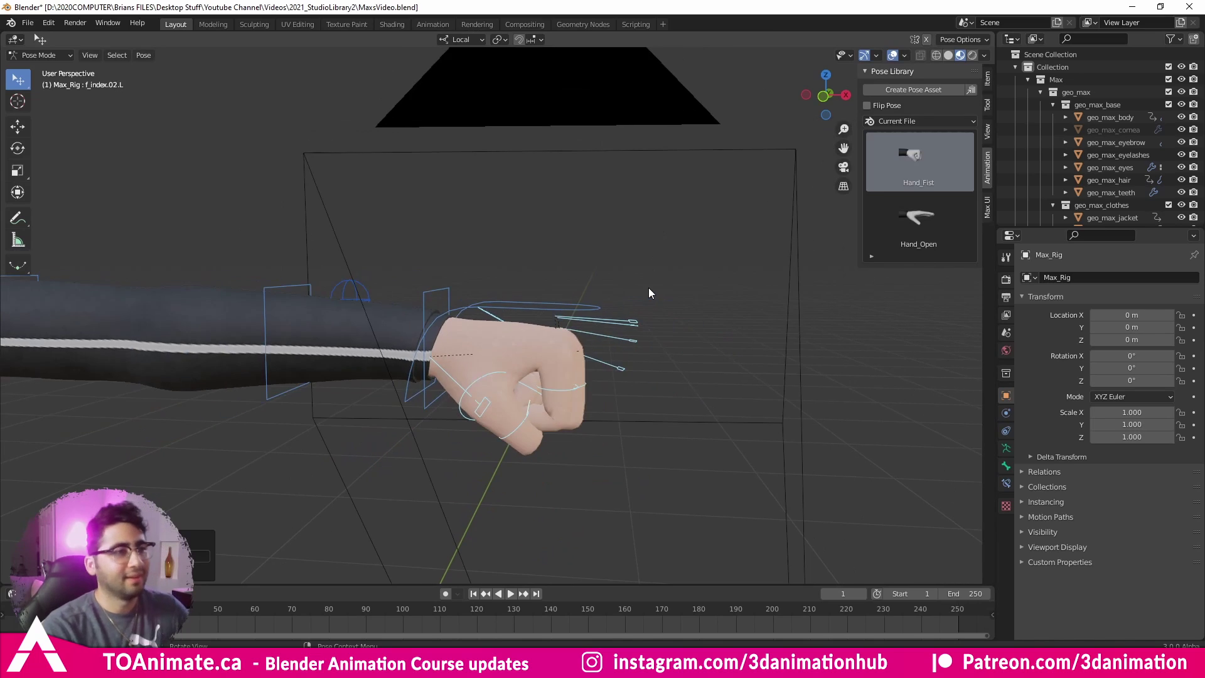
scroll(651, 337, up, 2)
scroll(668, 419, down, 1)
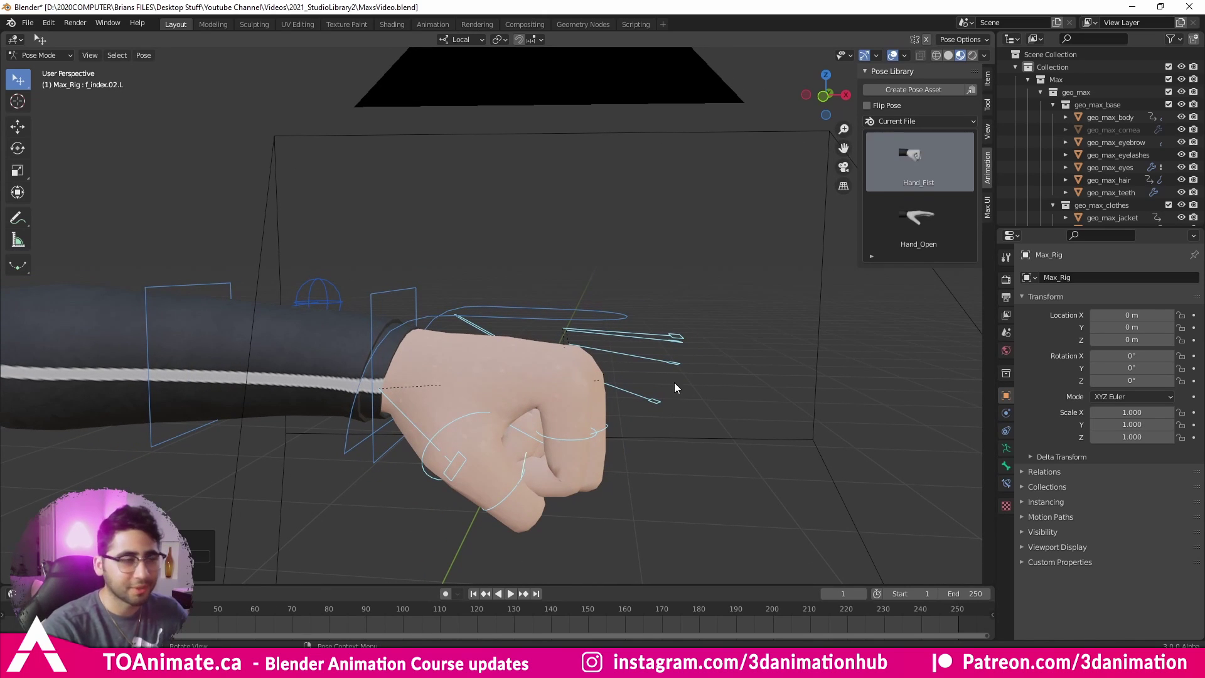
Apply Hand_Open, Hand_Fist, then Hand_Open again, and blend toward Hand_Fist to 37%.
key(alt+a)
click(913, 217)
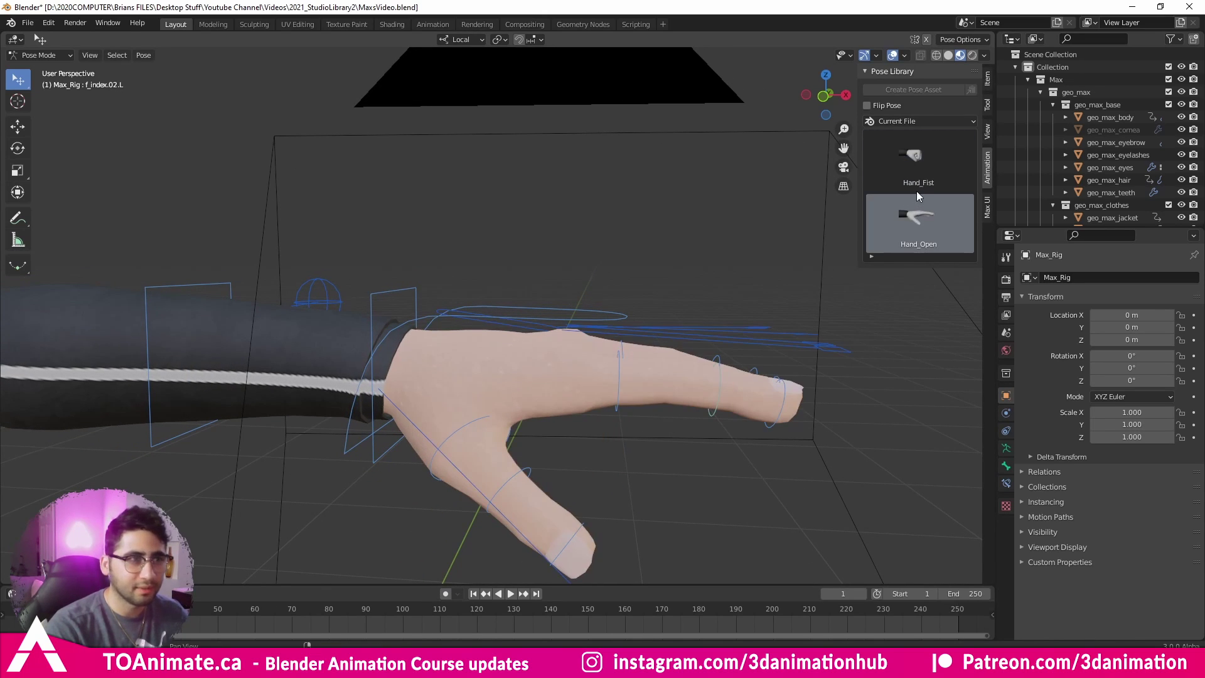
click(922, 158)
click(915, 212)
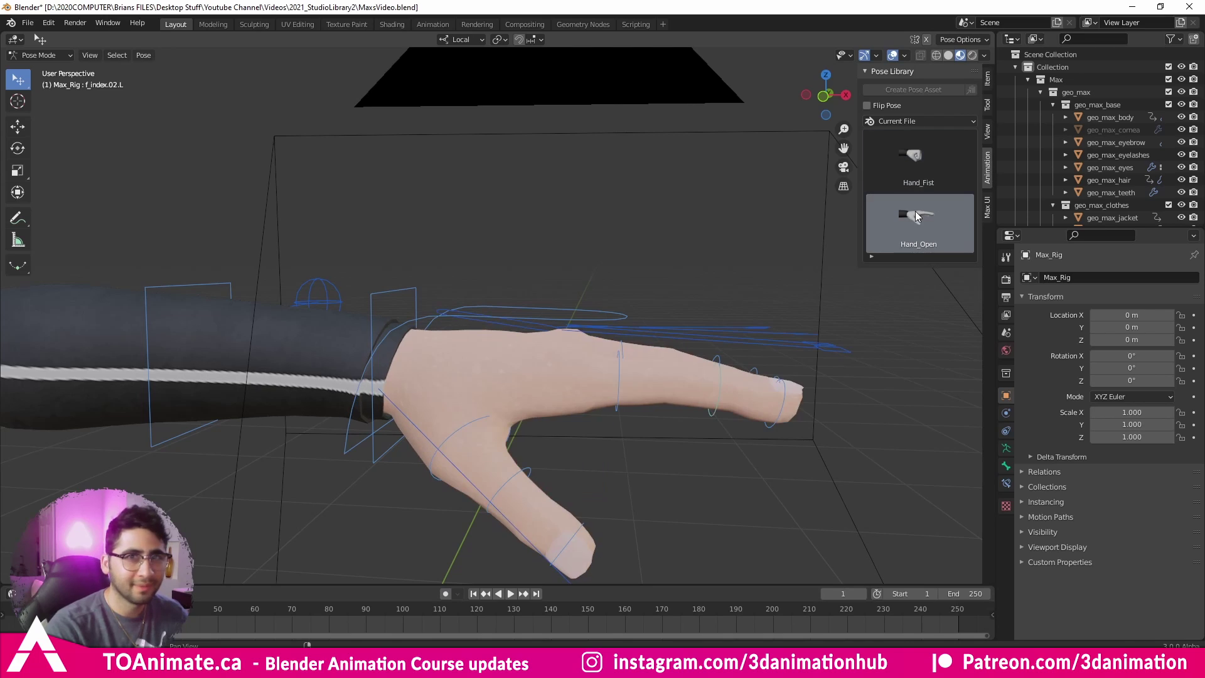
scroll(627, 293, down, 3)
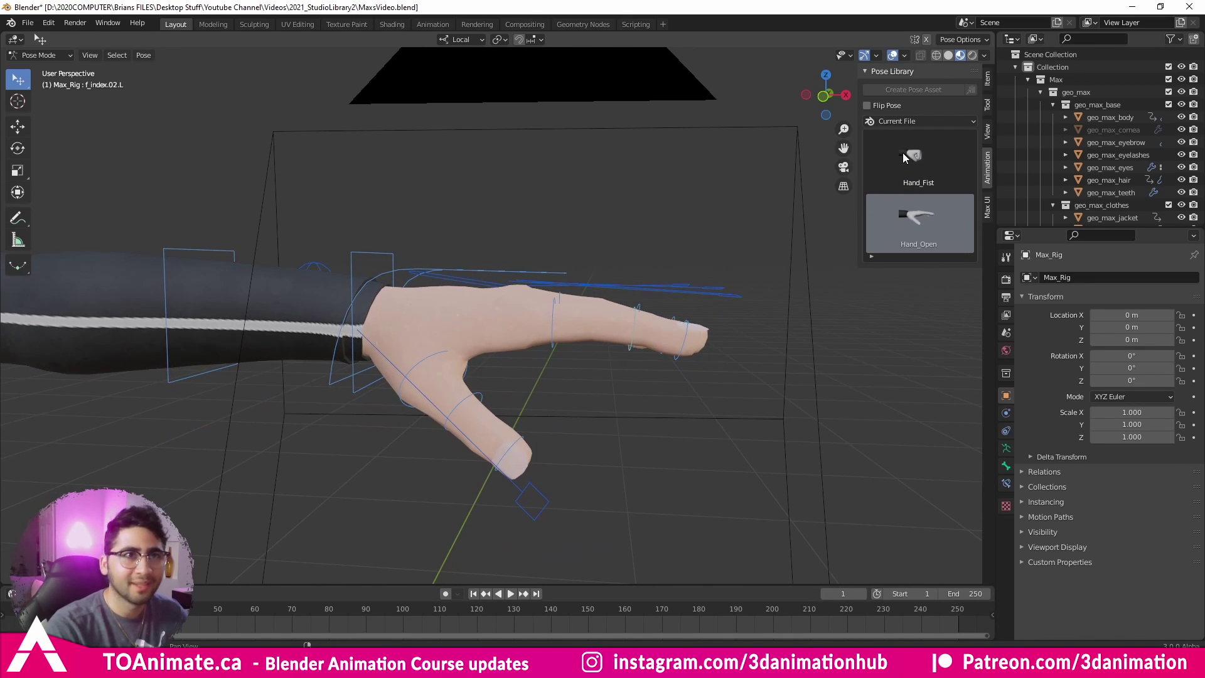
mouse_move(903, 157)
mouse_down()
mouse_move(974, 157)
mouse_move(919, 157)
mouse_up()
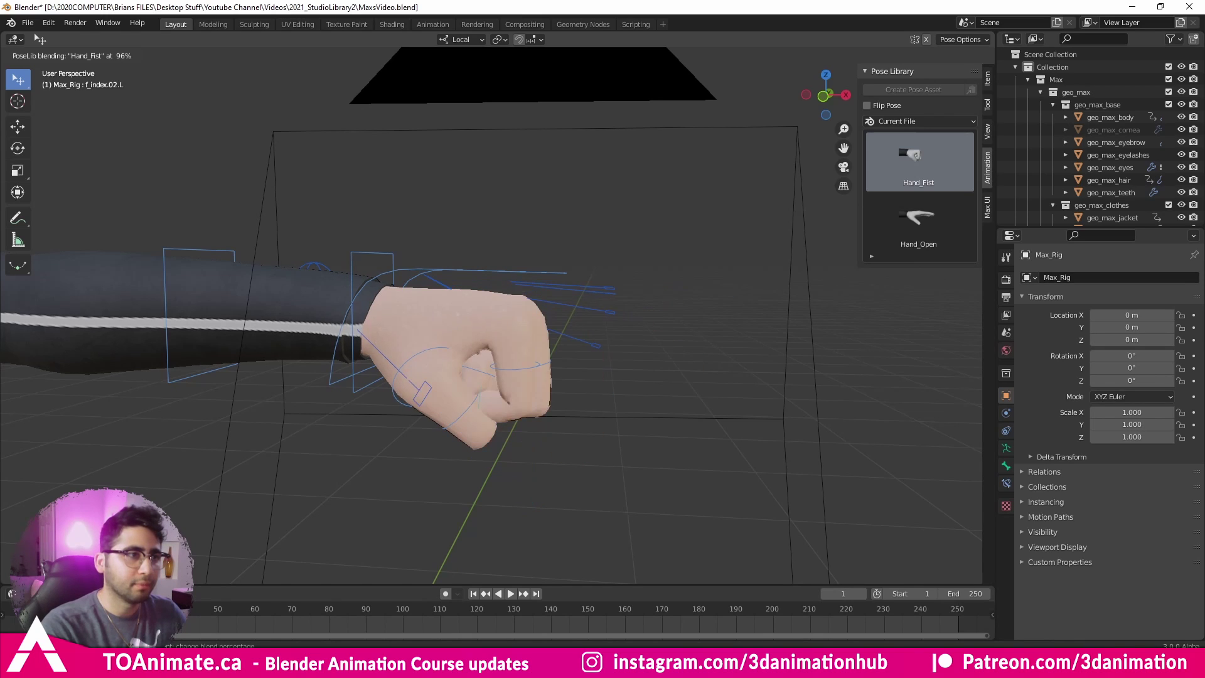
Confirm the Hand_Fist blend with Max's fingers left half-curled between open and fist.
click(908, 160)
middle_drag(578, 288, 589, 291)
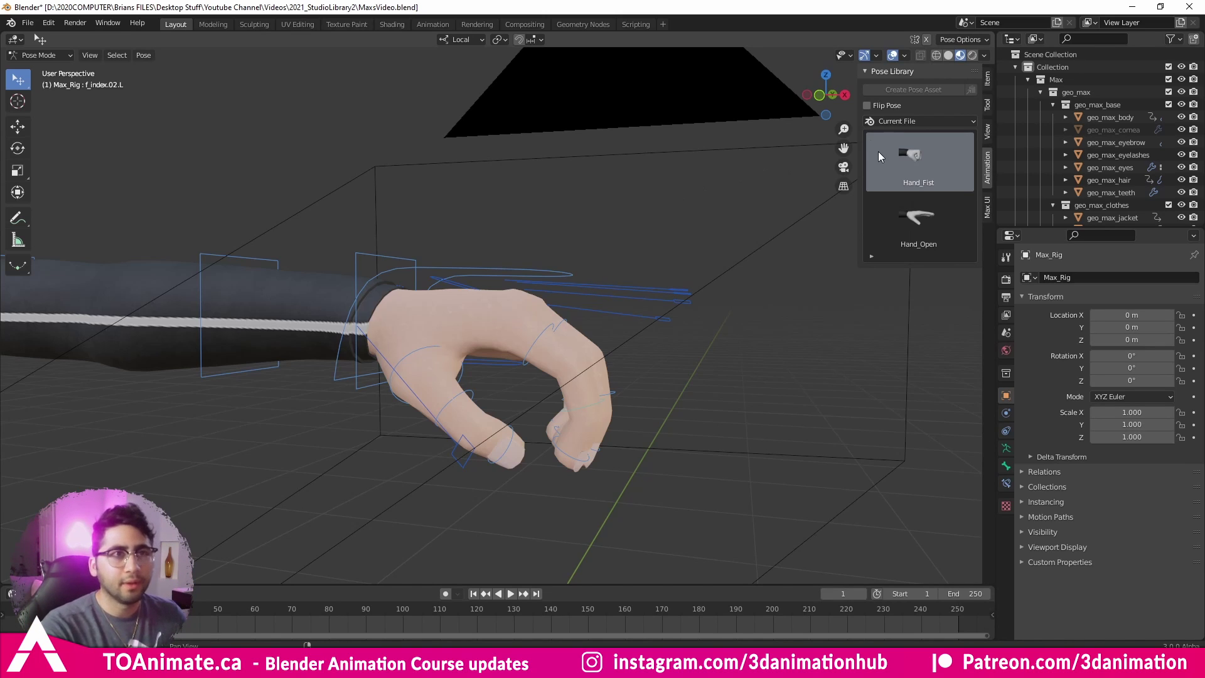
Fully apply the Hand_Fist pose to Max's first hand.
double_click(928, 159)
scroll(615, 266, down, 10)
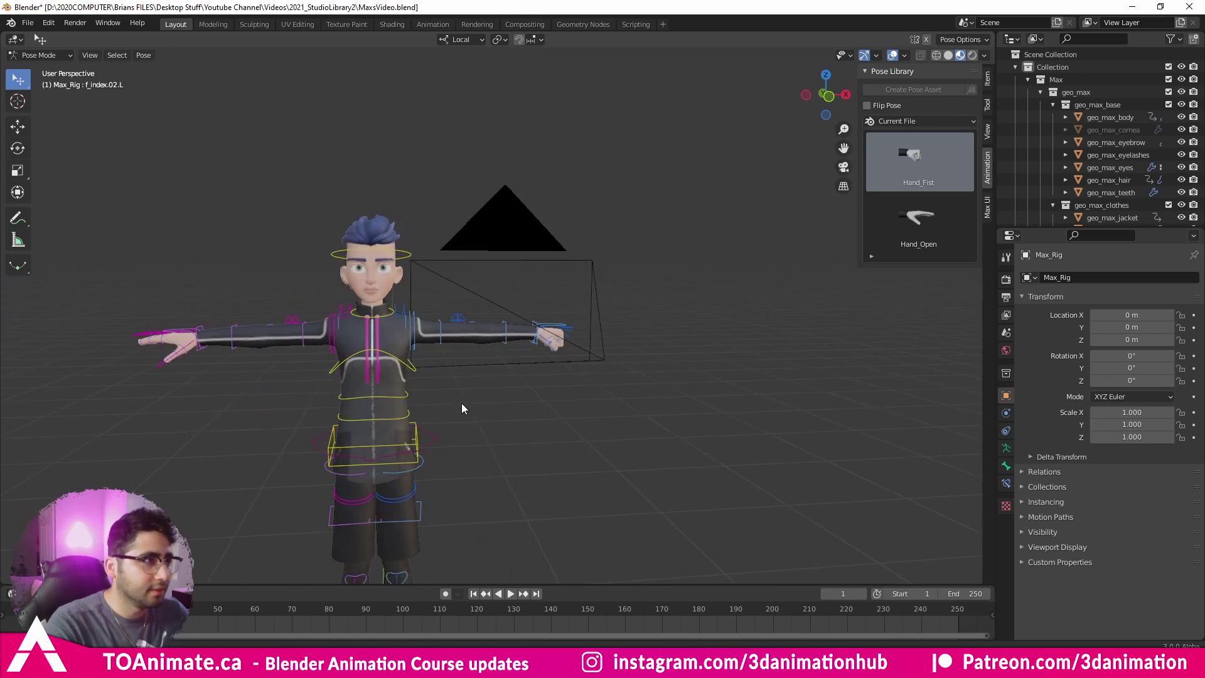
scroll(461, 403, up, 5)
middle_drag(462, 398, 535, 337)
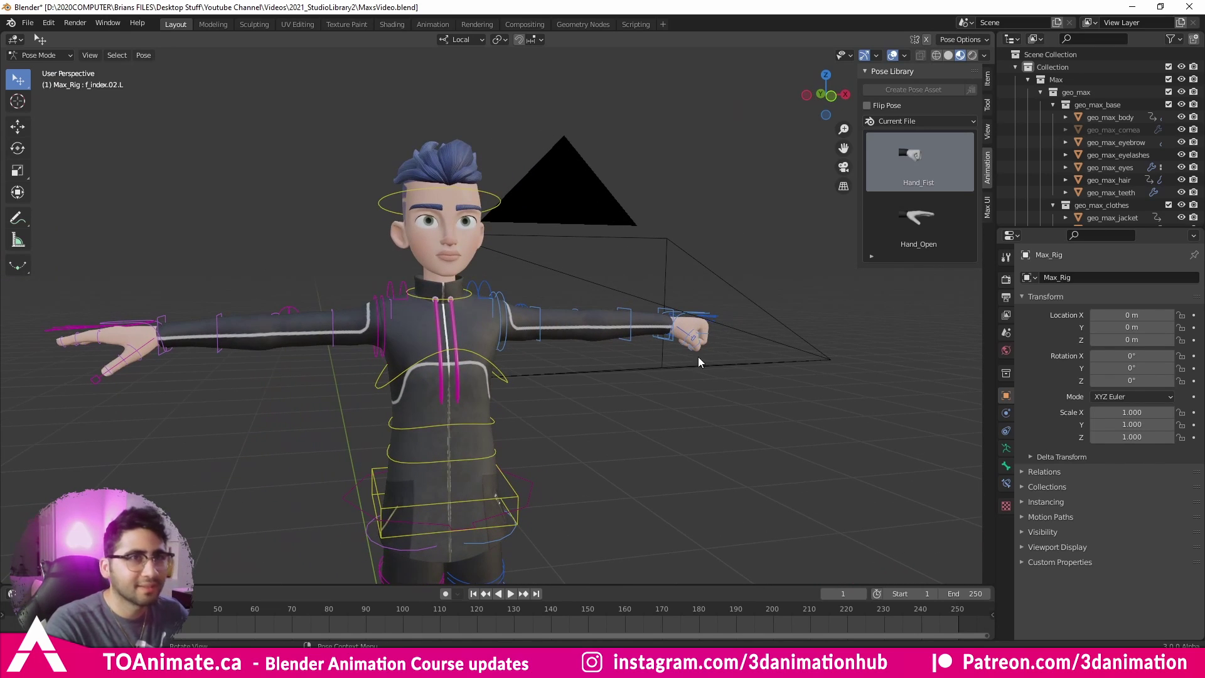
shift+middle_drag(700, 363, 690, 359)
Enable Flip Pose and apply Hand_Fist again so Max's other hand also clenches.
click(868, 106)
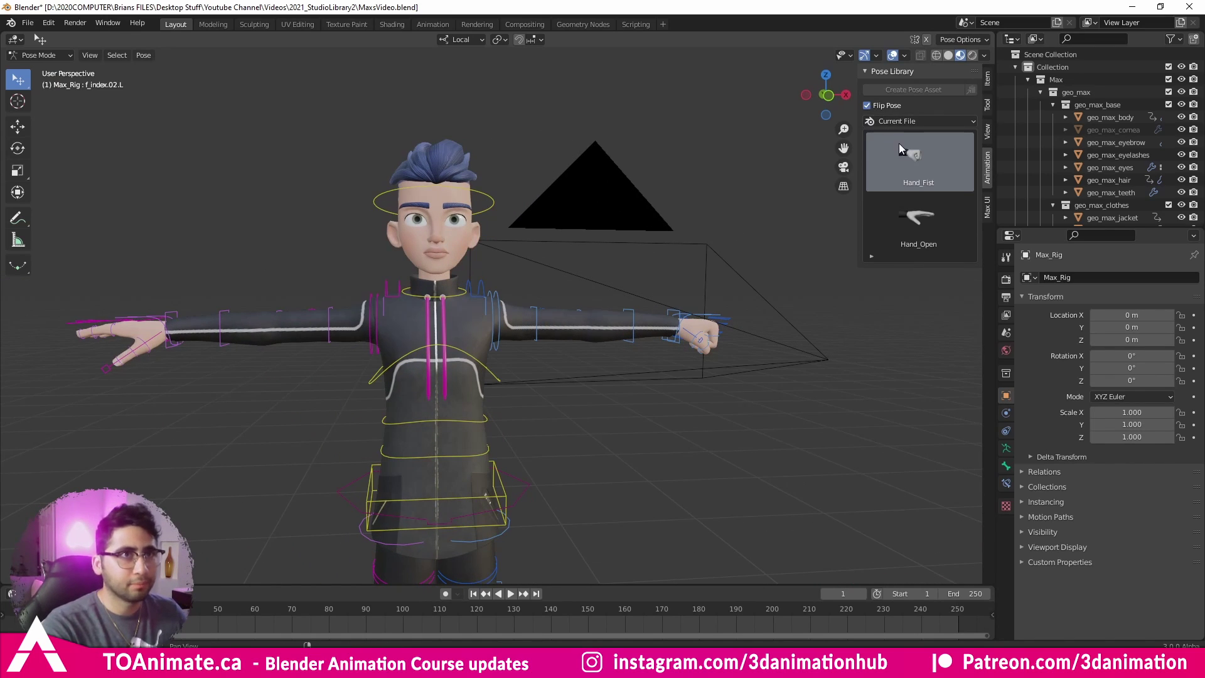
click(913, 162)
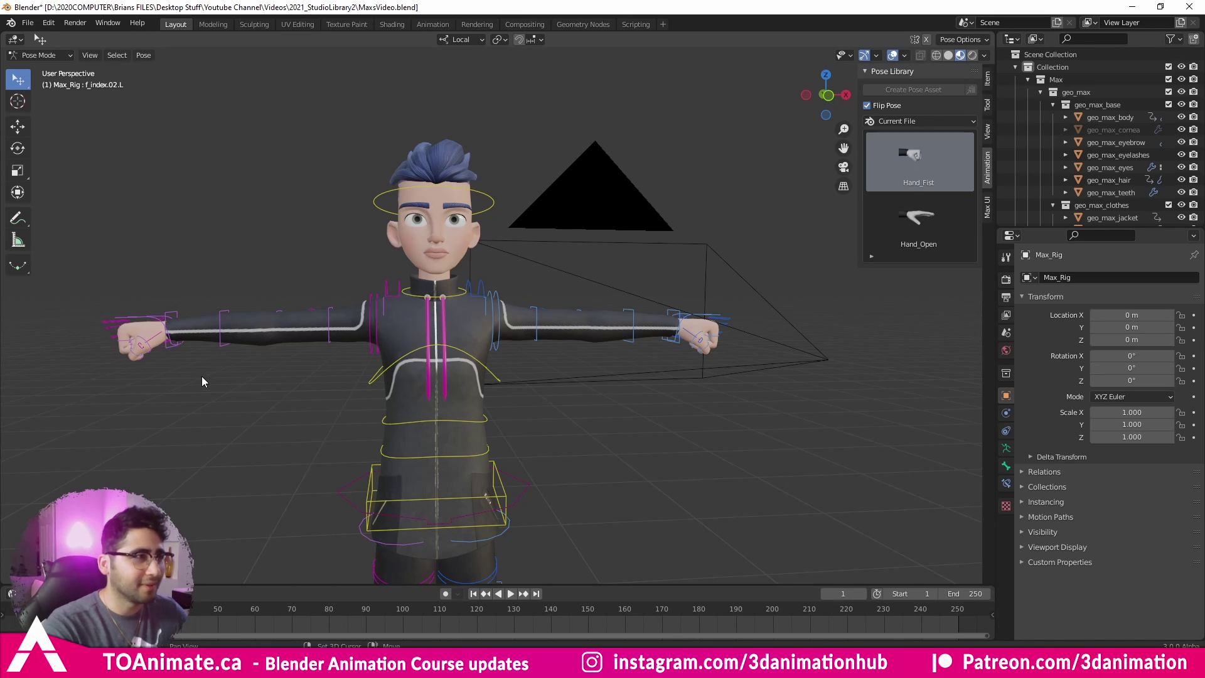
middle_drag(201, 375, 375, 394)
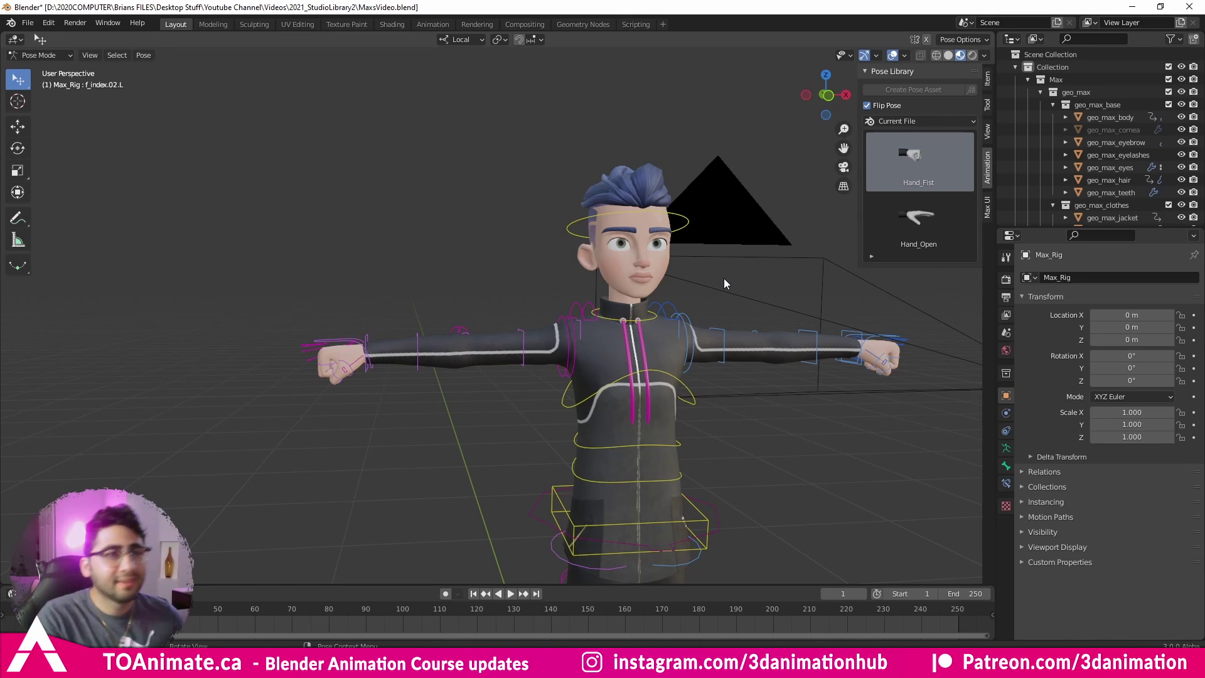
scroll(591, 380, down, 3)
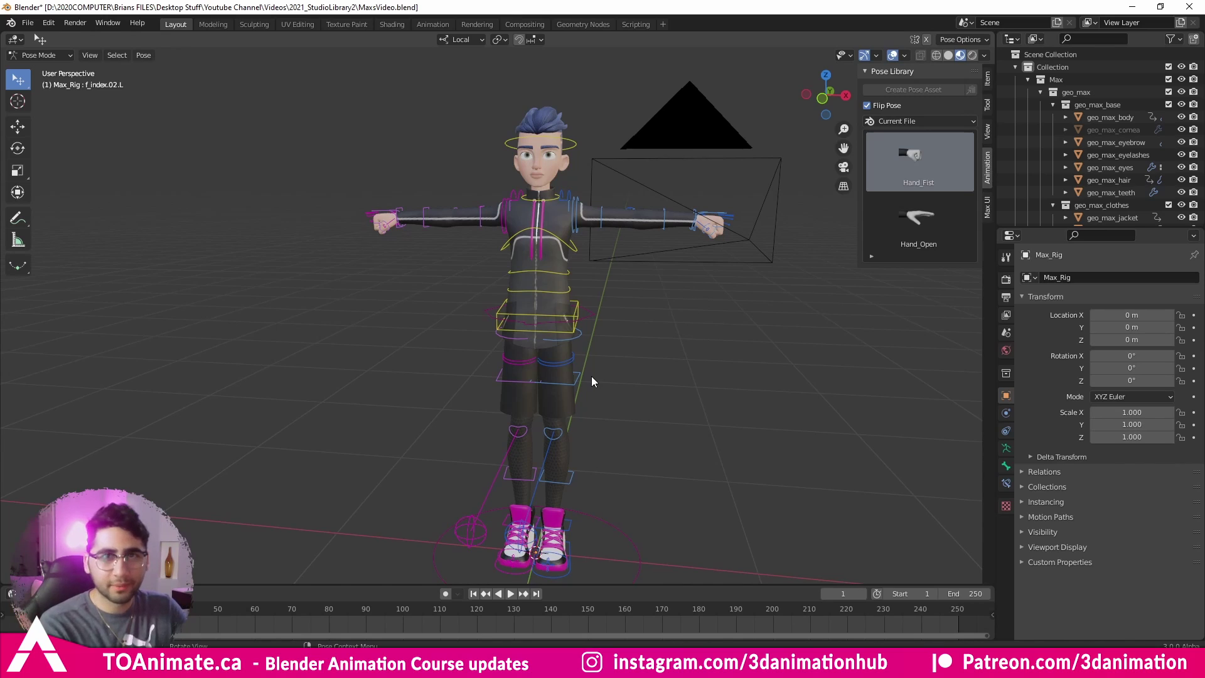
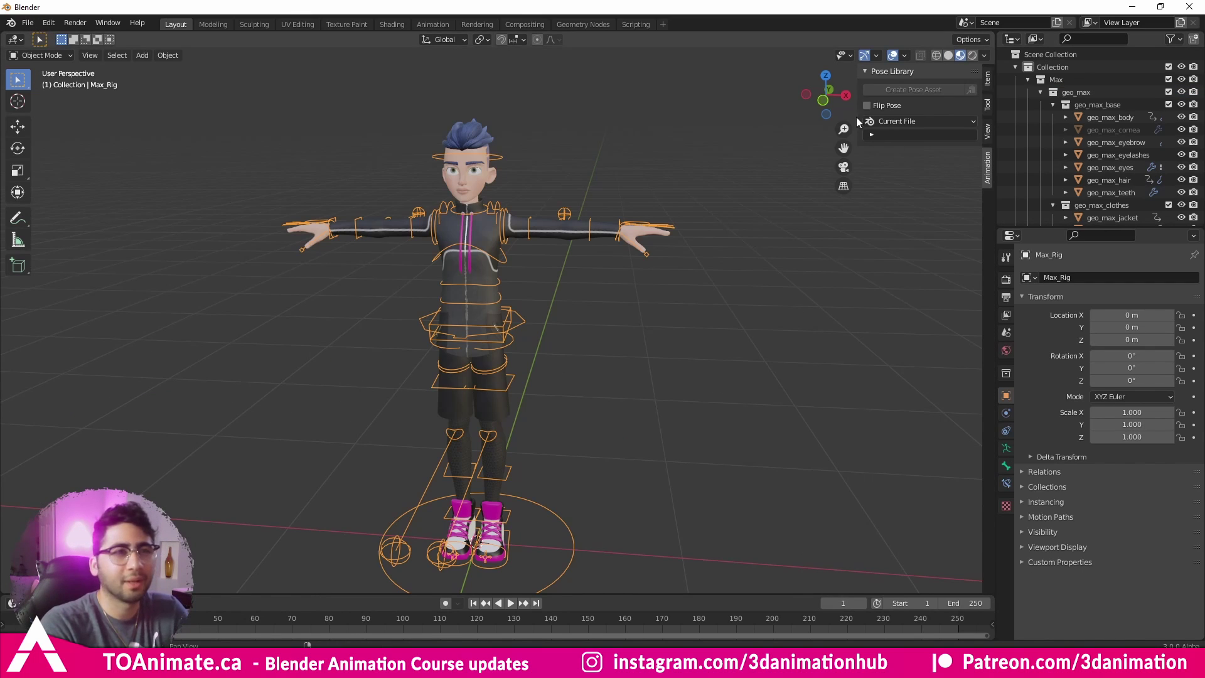
In Preferences > File Paths, point the default asset library to Desktop Stuff\Blender Rigs.
click(871, 134)
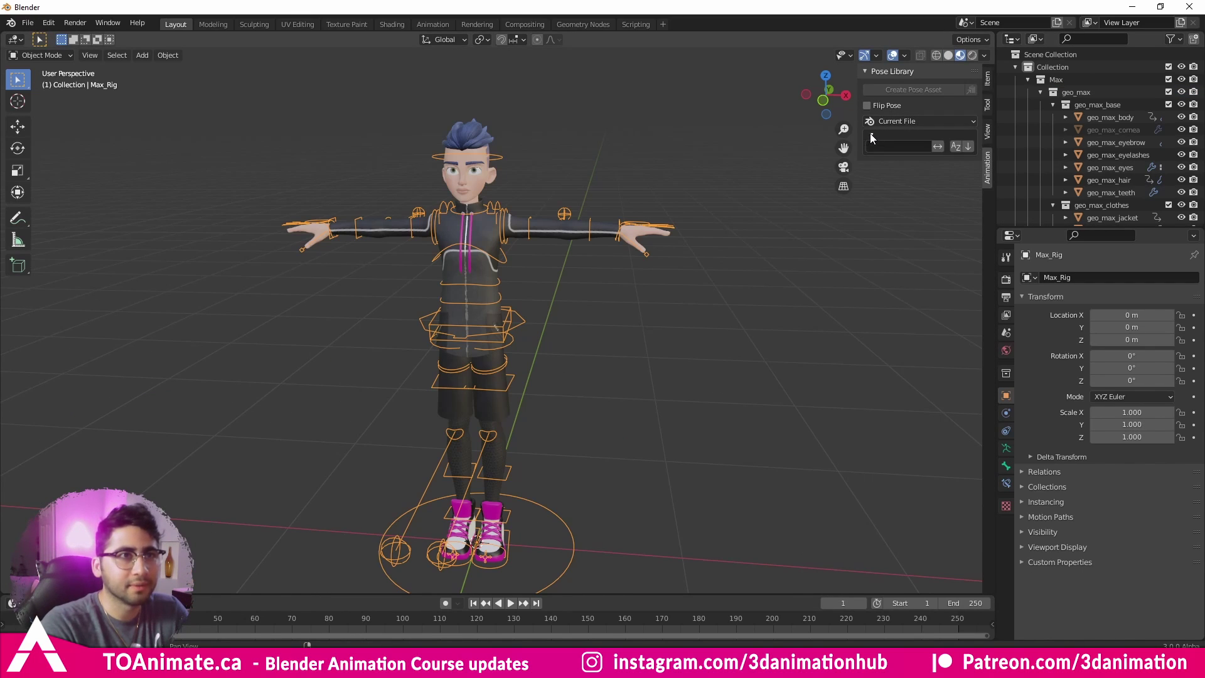
click(48, 23)
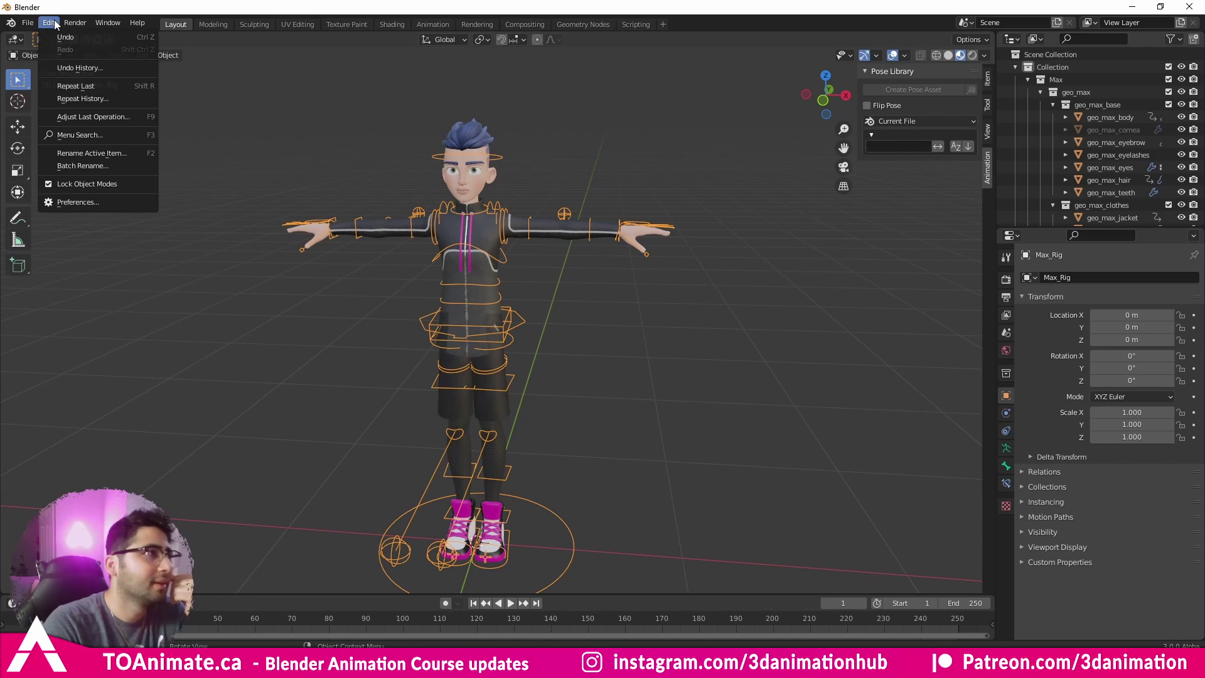
click(59, 202)
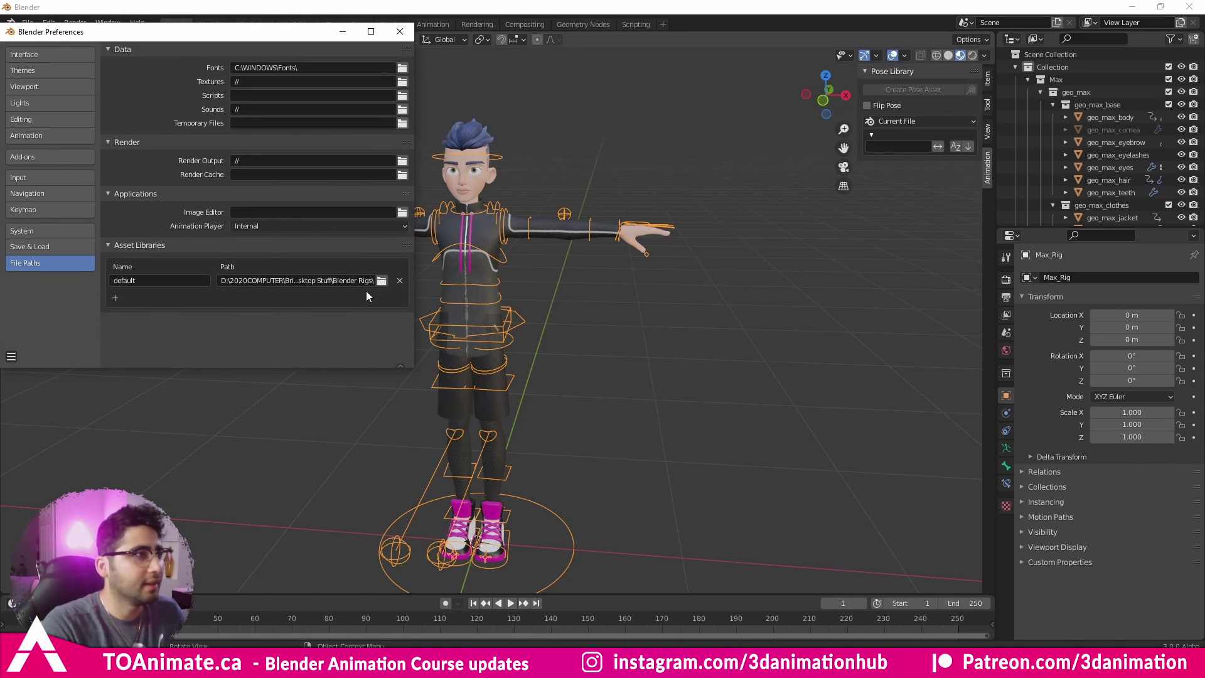
click(382, 281)
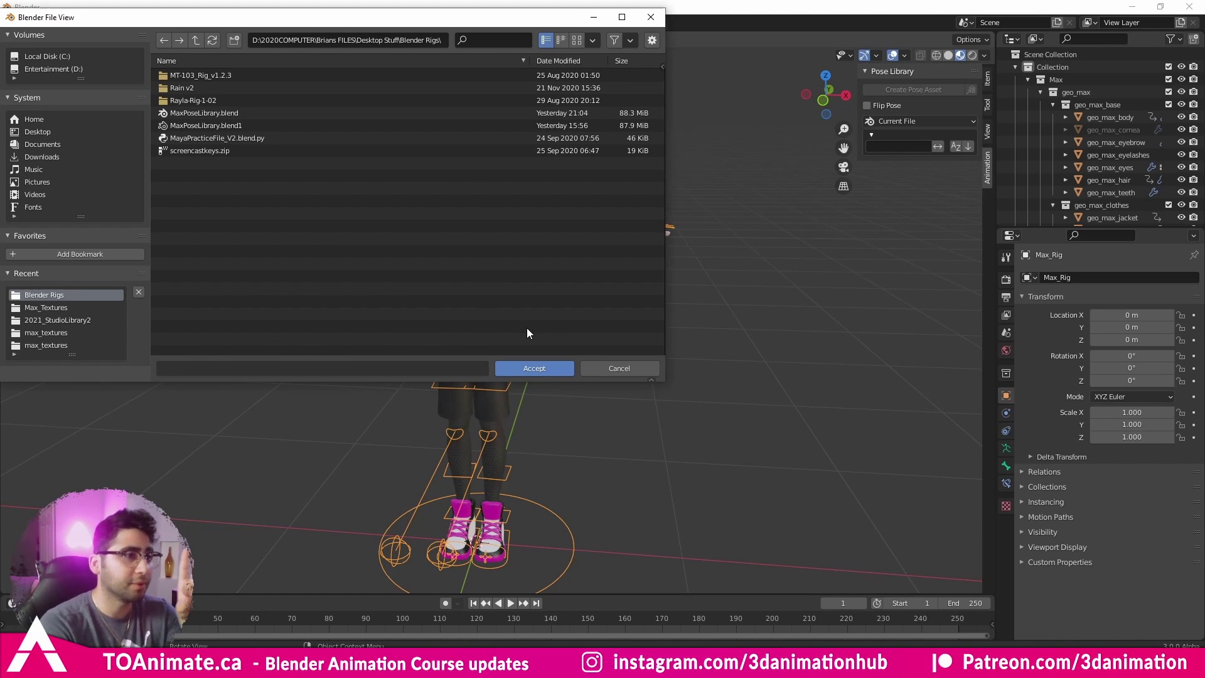
click(555, 369)
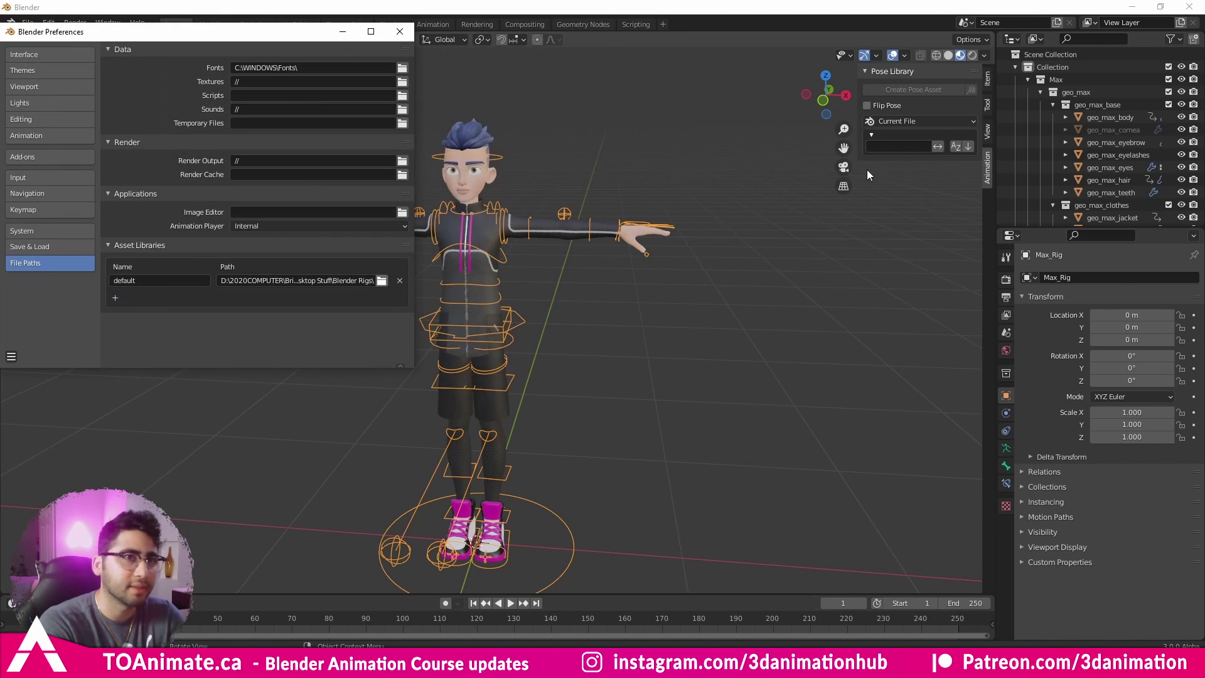
Change the Pose Library source from Current File to default, listing Max_Fist and Max_Open.
click(905, 135)
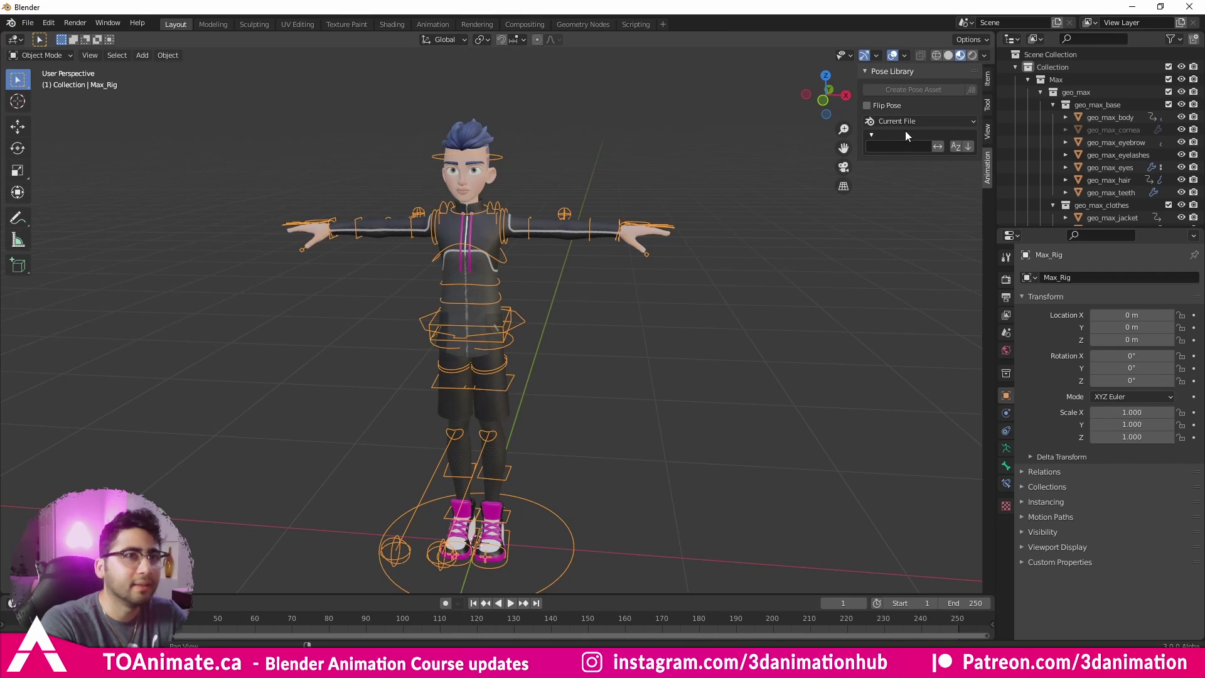
click(966, 121)
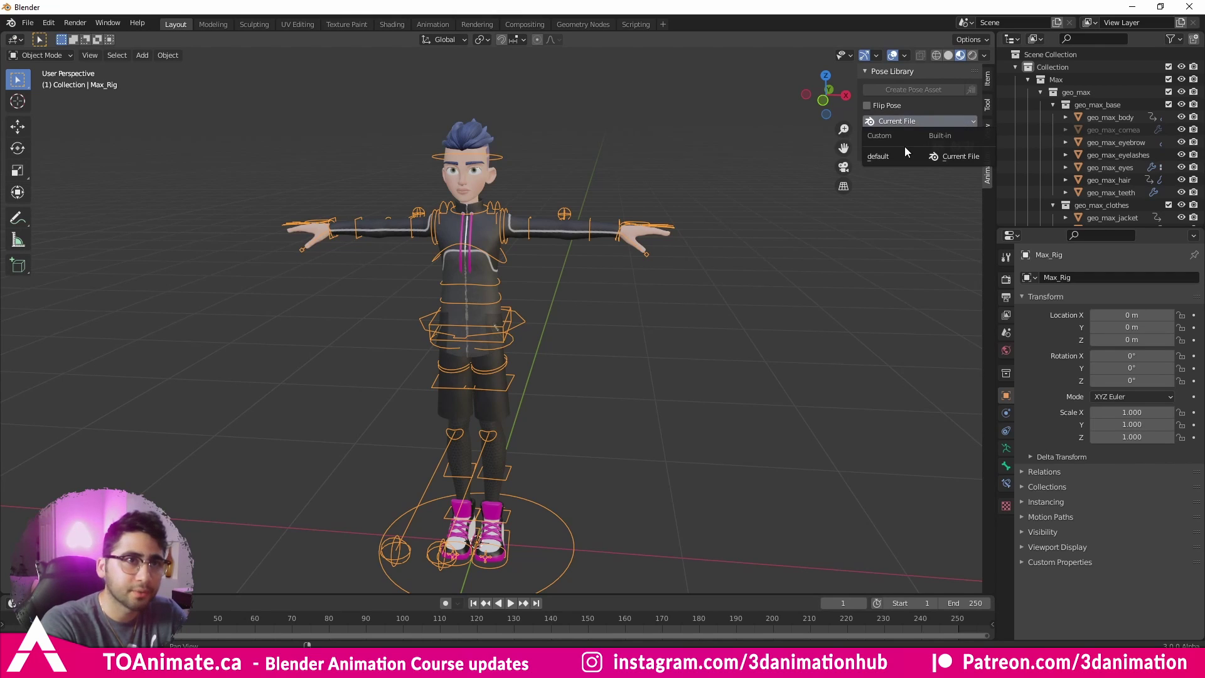
click(886, 155)
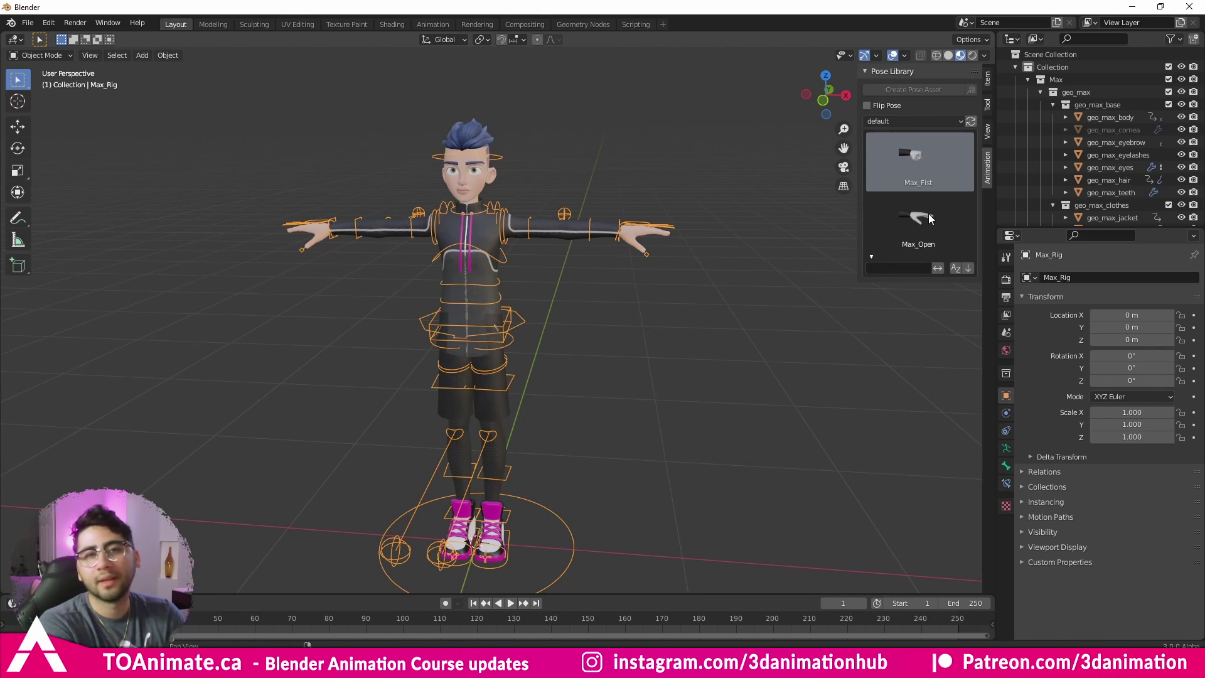
click(915, 120)
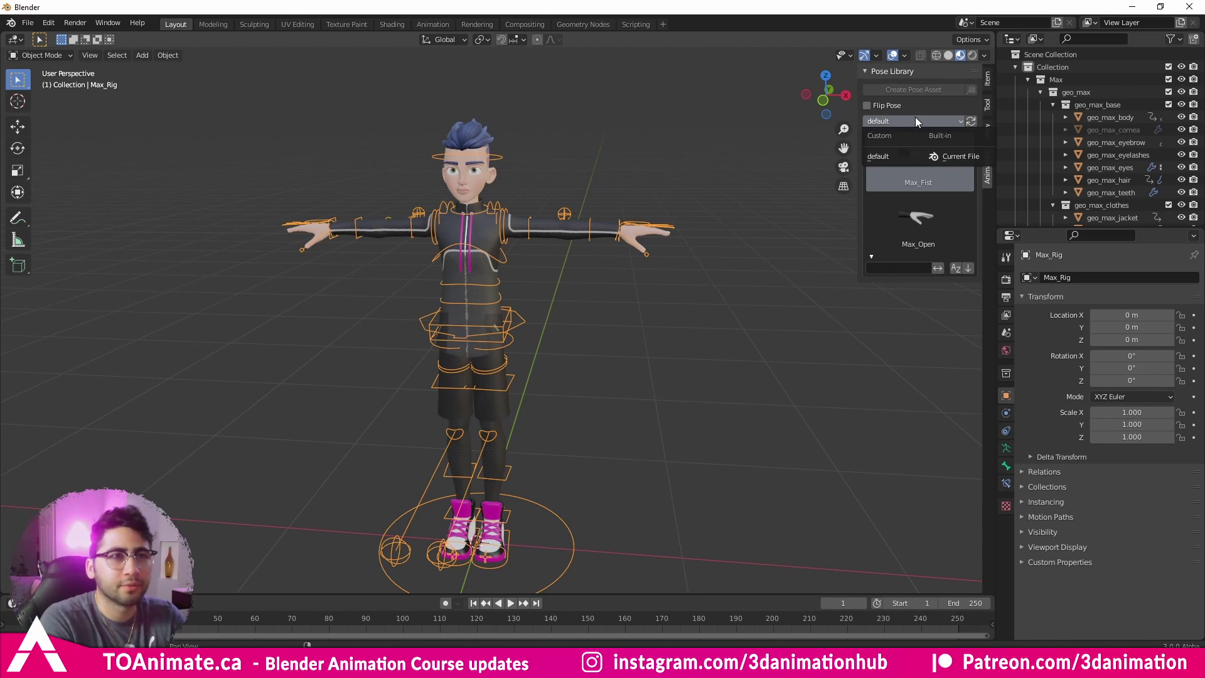